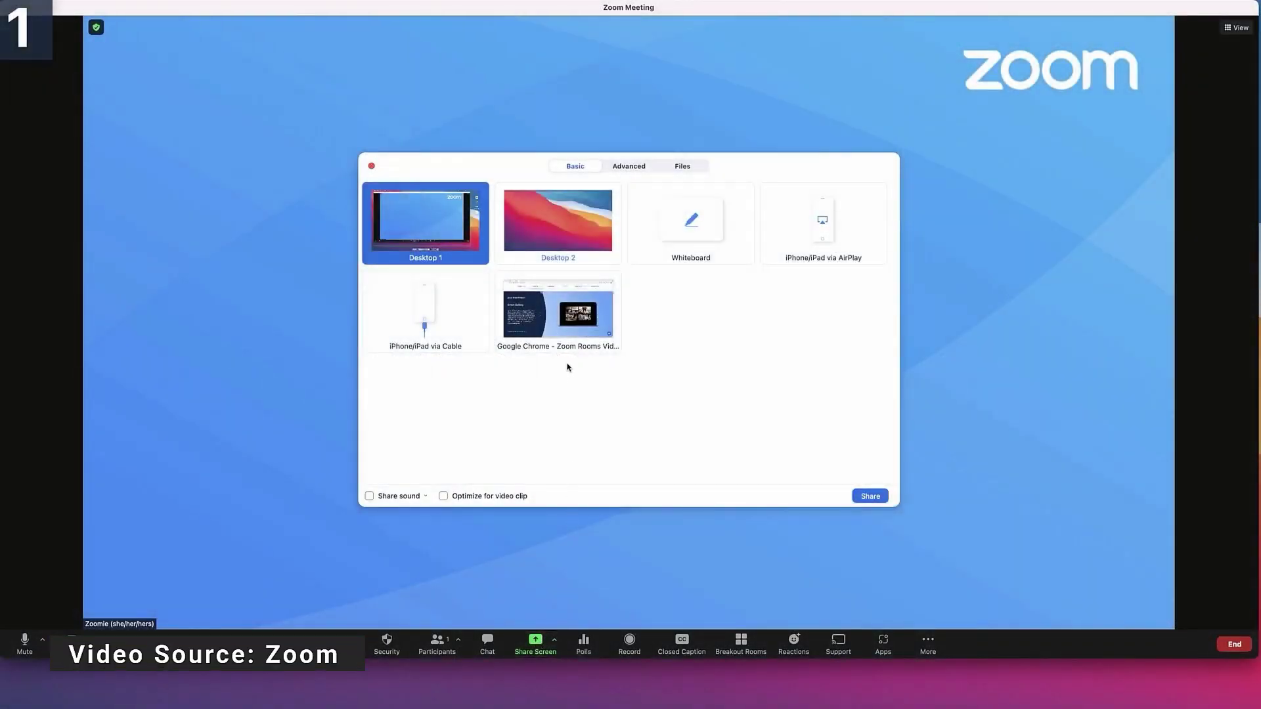
# - Share the Chrome window in Zoom, then switch to sharing a whiteboard
pyautogui.click(569, 342)
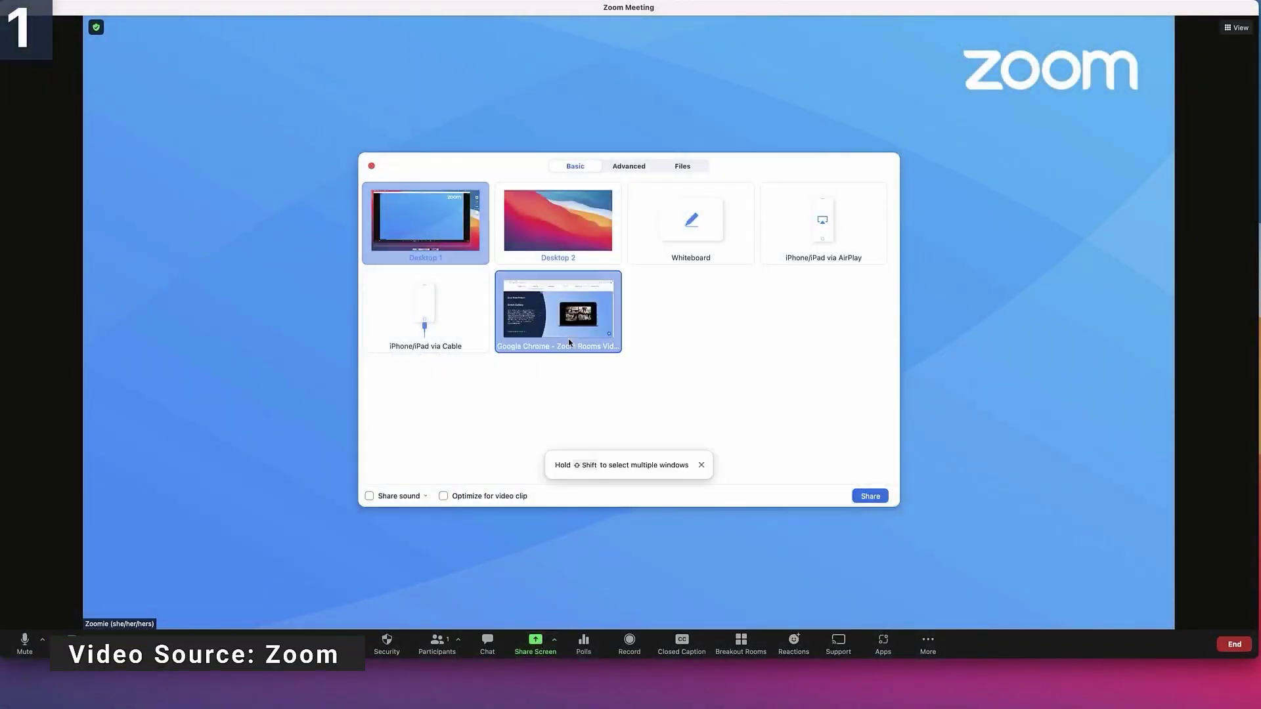
pyautogui.click(869, 496)
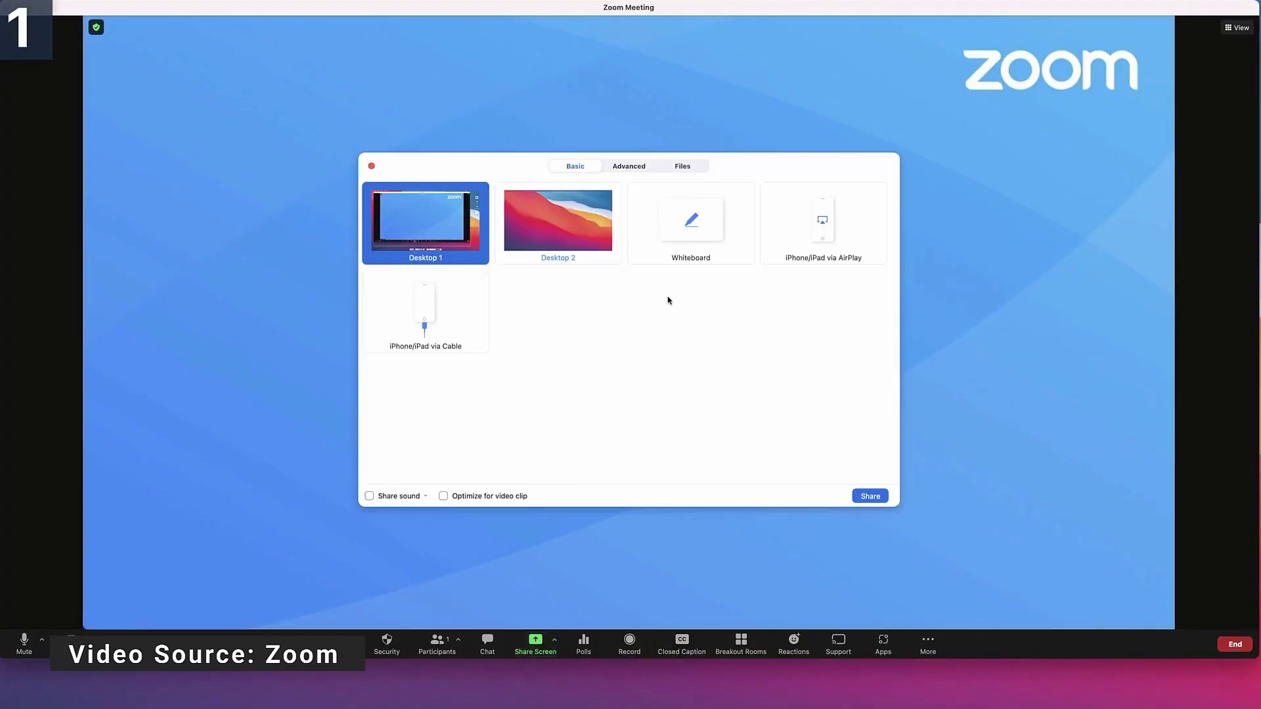
pyautogui.click(694, 251)
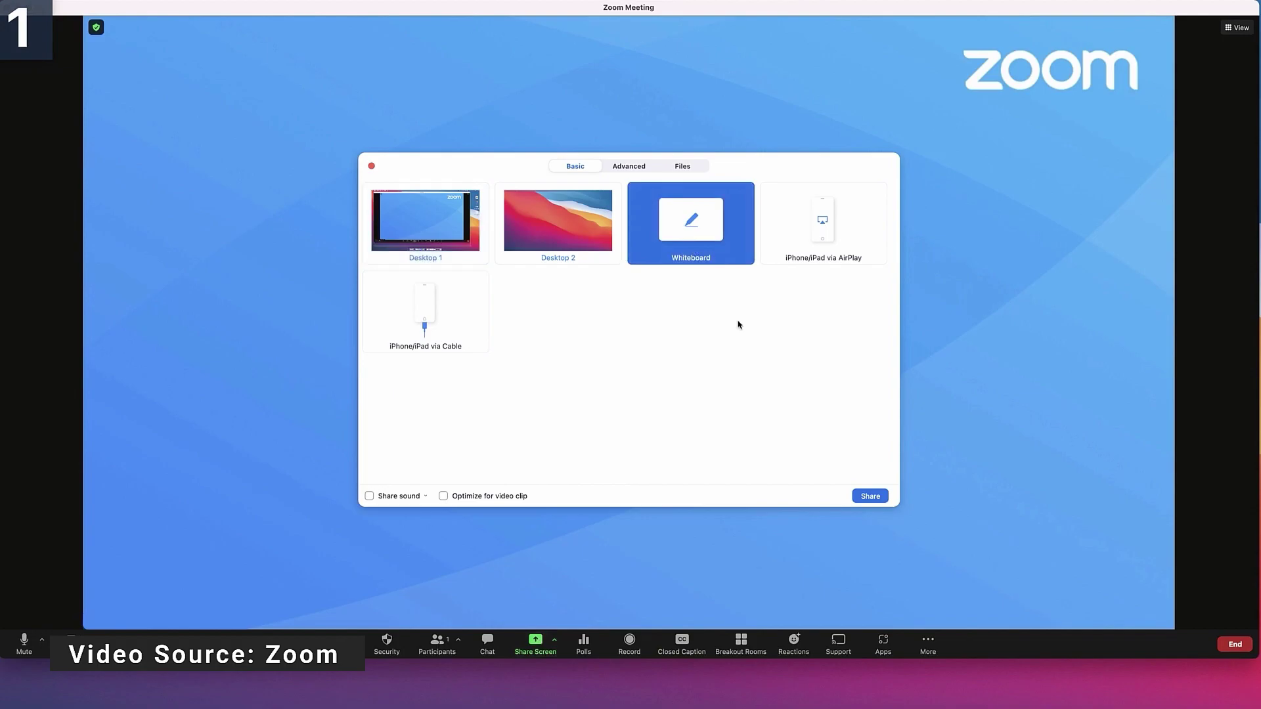
pyautogui.click(870, 496)
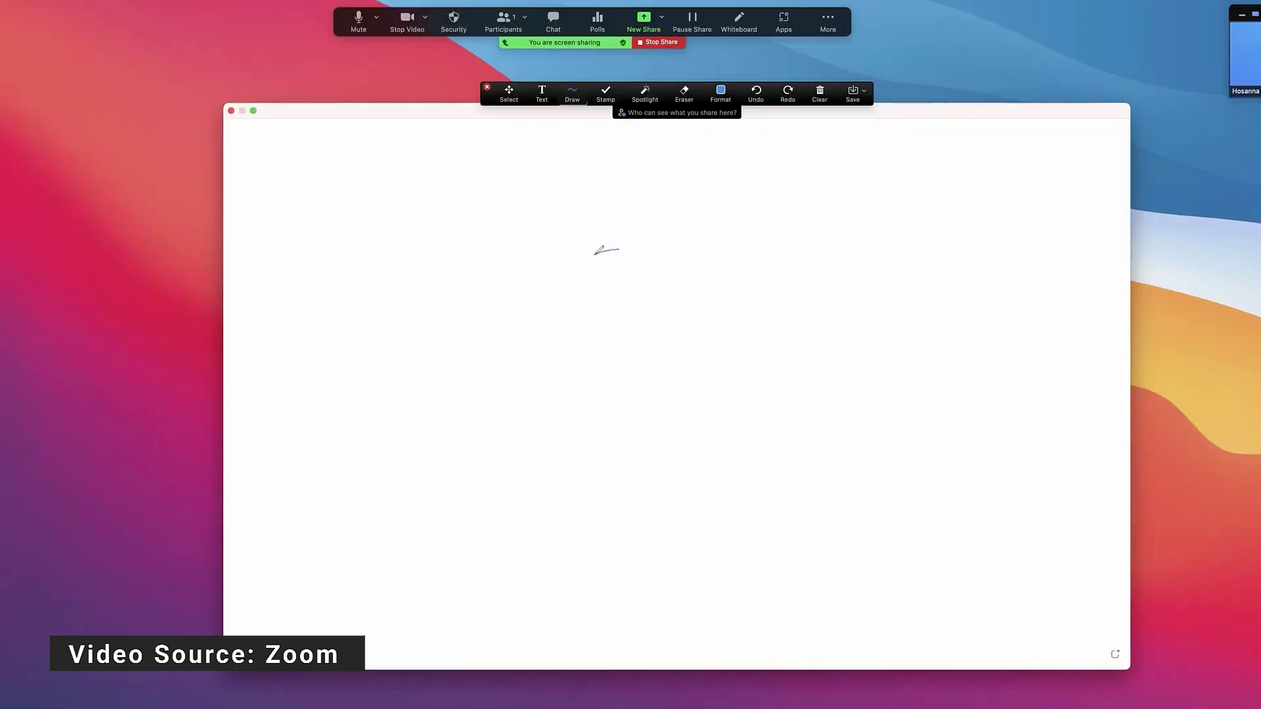
# - Sketch a horse on the whiteboard, add two check stamps and an 'Idea:' text note
pyautogui.moveTo(596, 248); pyautogui.dragTo(858, 470)
pyautogui.moveTo(854, 296); pyautogui.dragTo(933, 414)
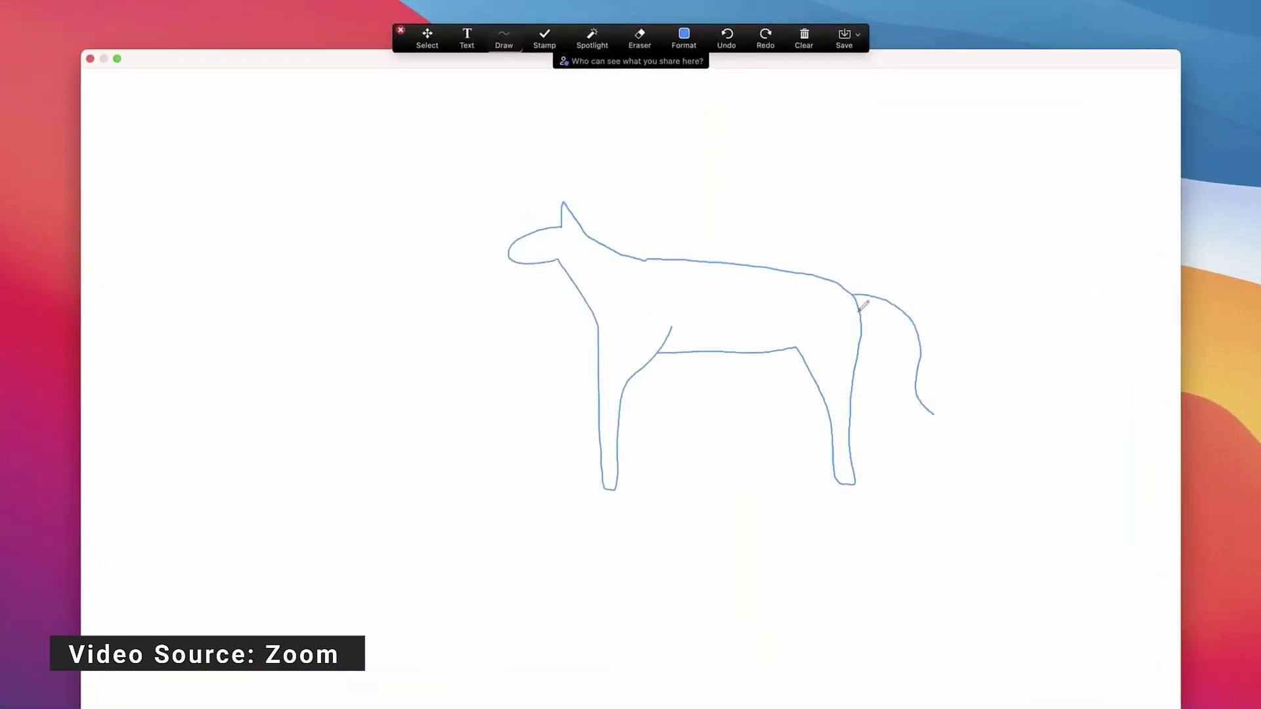
pyautogui.click(597, 173)
pyautogui.click(593, 206)
pyautogui.click(466, 38)
pyautogui.click(663, 164)
pyautogui.write('Idea:')
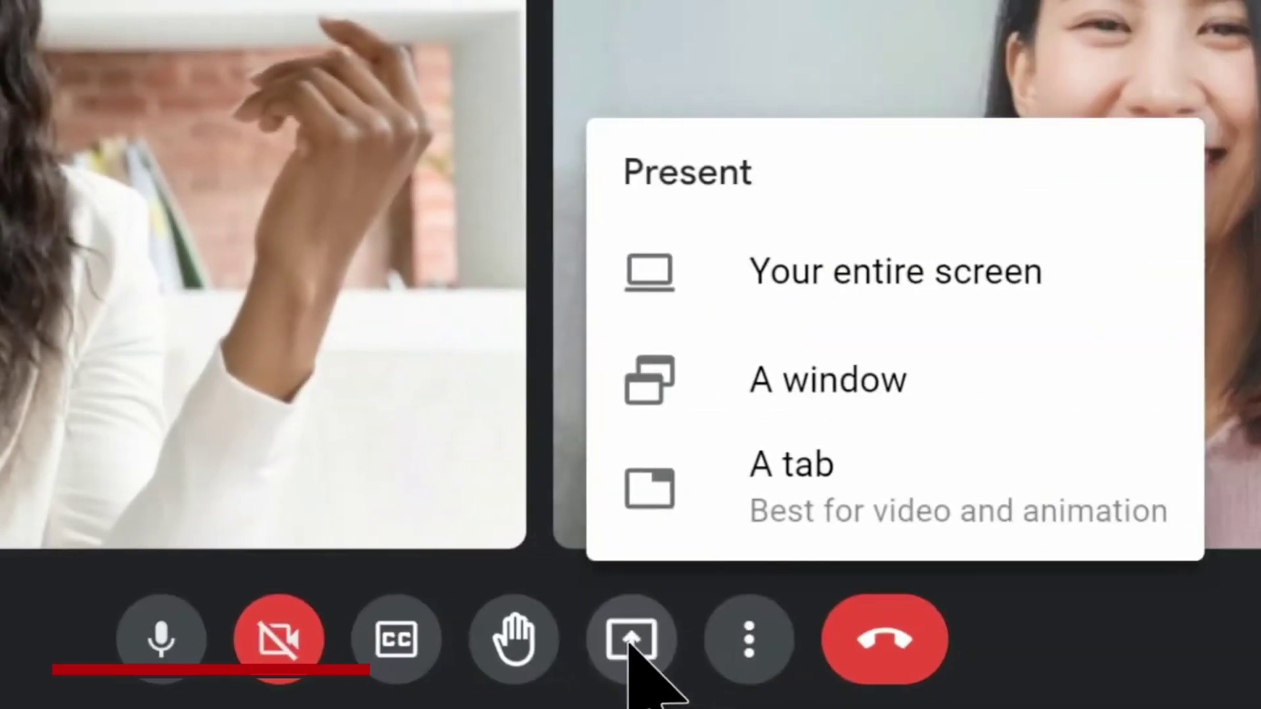
# - Present the Project Galaxy Google Docs tab to the Meet call as a single tab
pyautogui.click(663, 501)
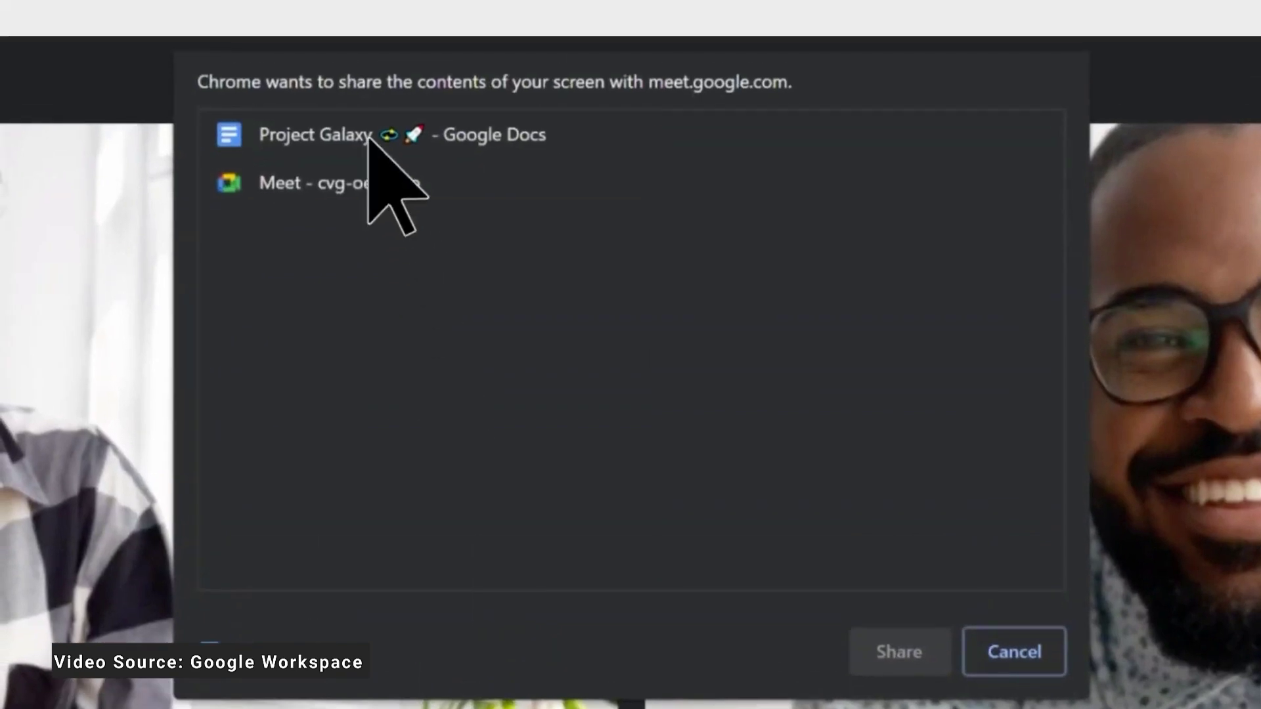
pyautogui.click(368, 147)
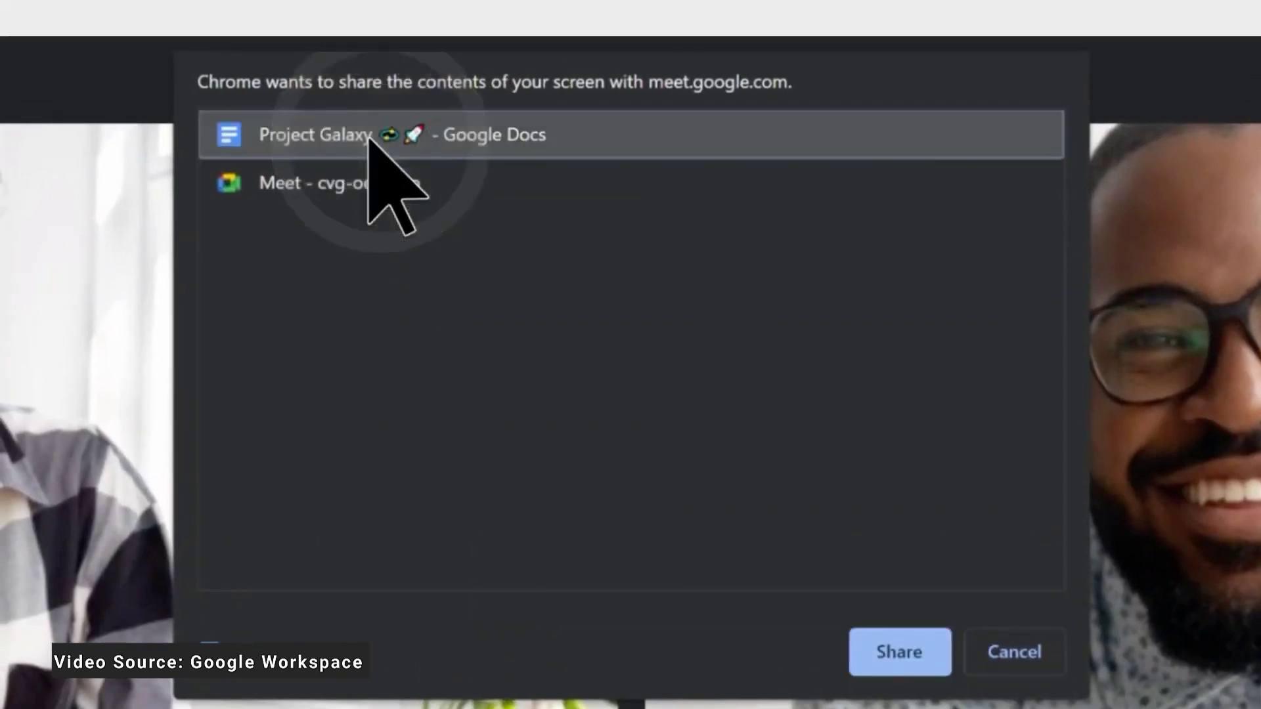
pyautogui.click(906, 657)
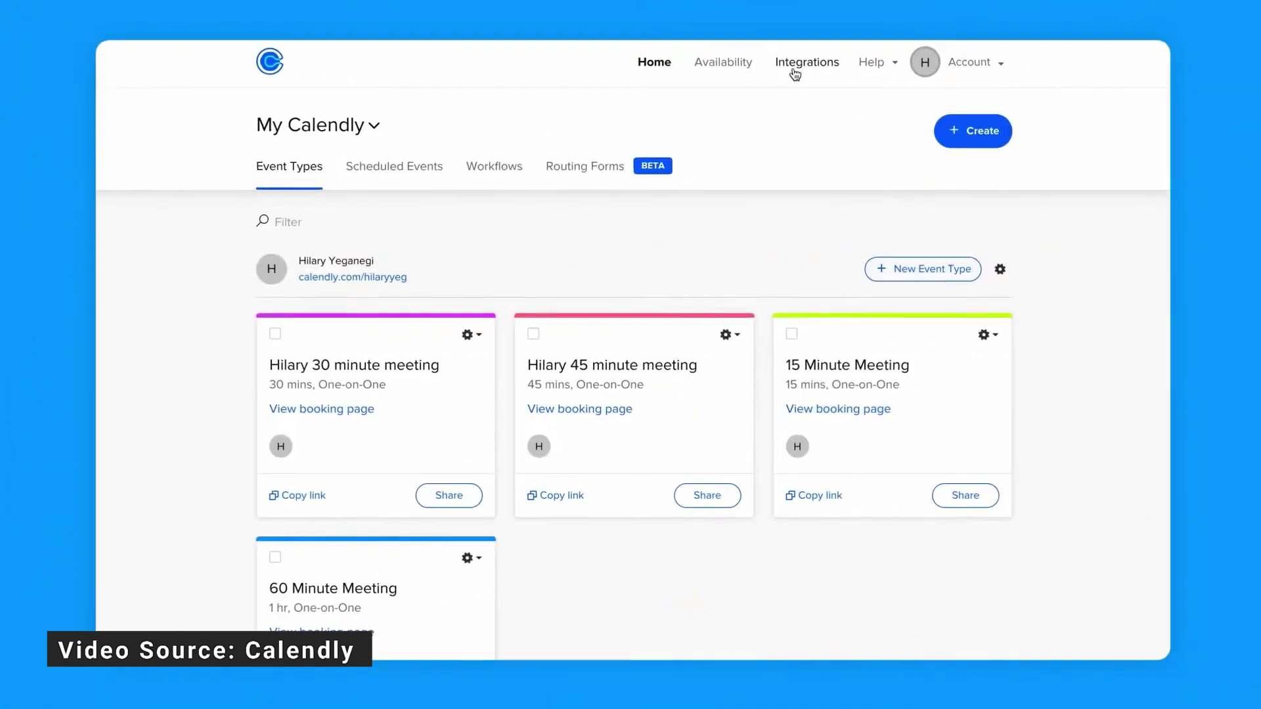
# - Connect the Google Meet integration in Calendly and make Google Meet the event's location
pyautogui.click(793, 66)
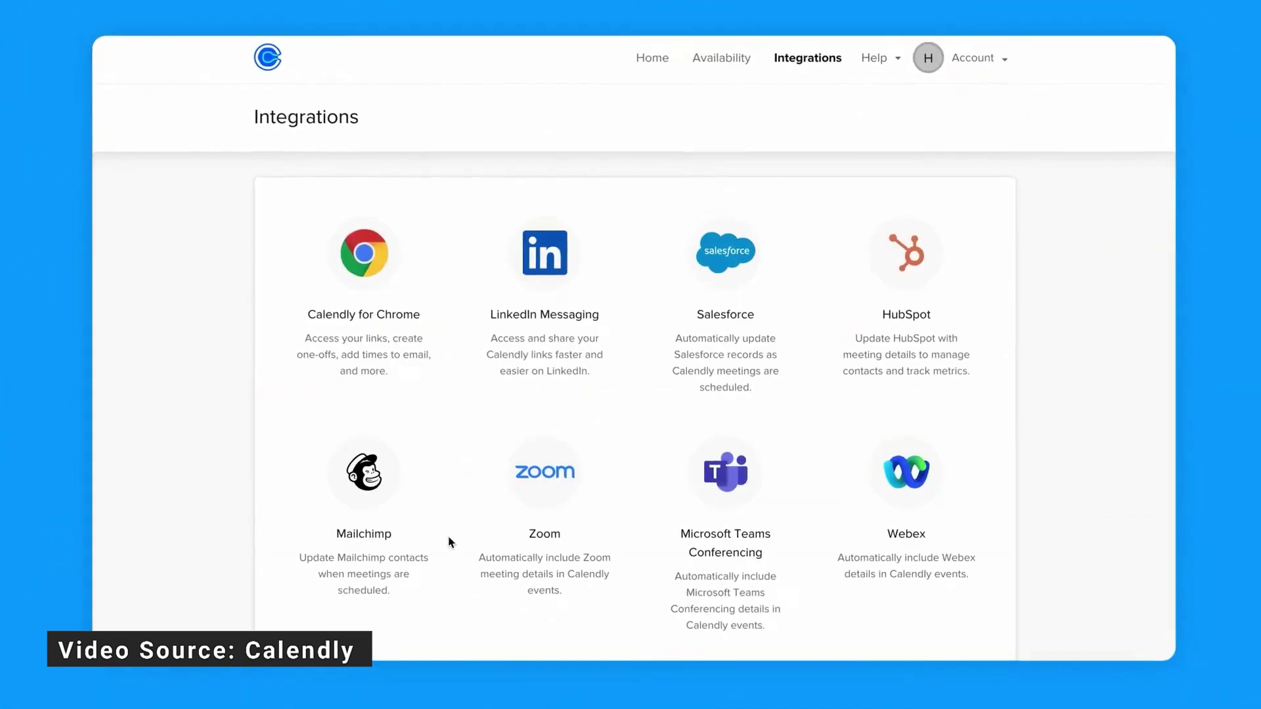
pyautogui.scroll(-3, 451, 543)
pyautogui.click(384, 522)
pyautogui.click(900, 501)
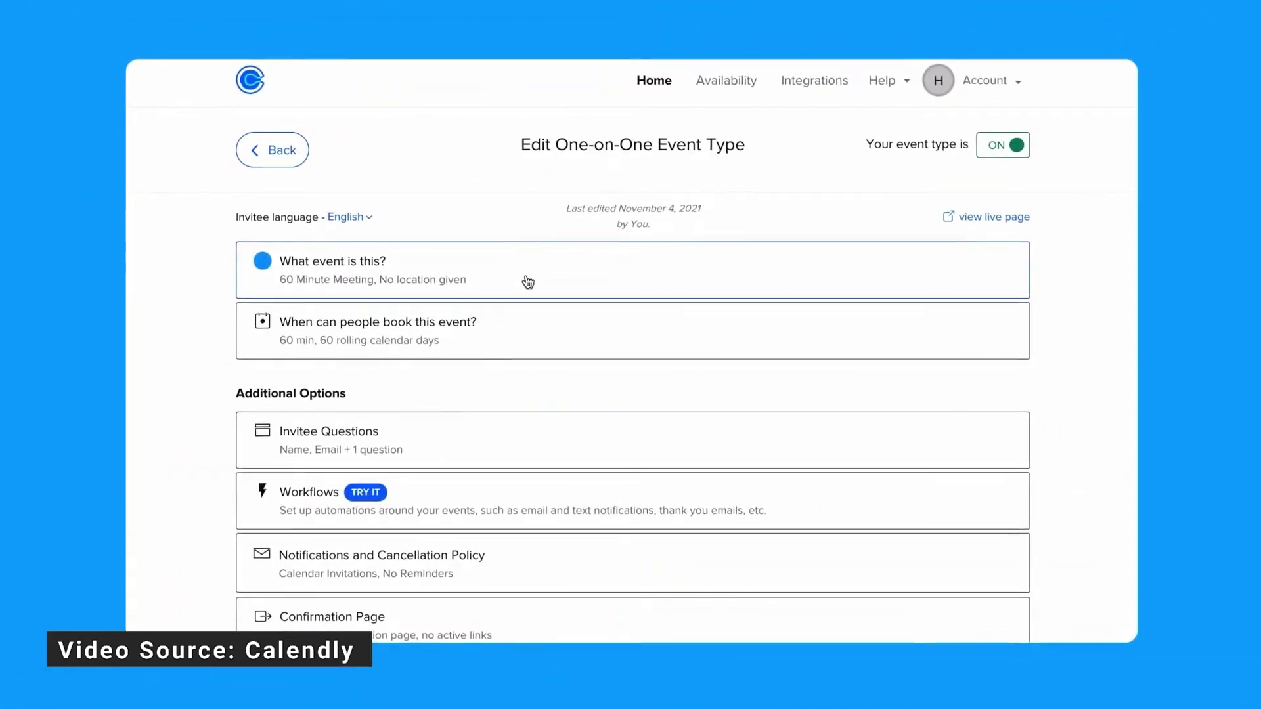
pyautogui.click(526, 278)
pyautogui.click(757, 357)
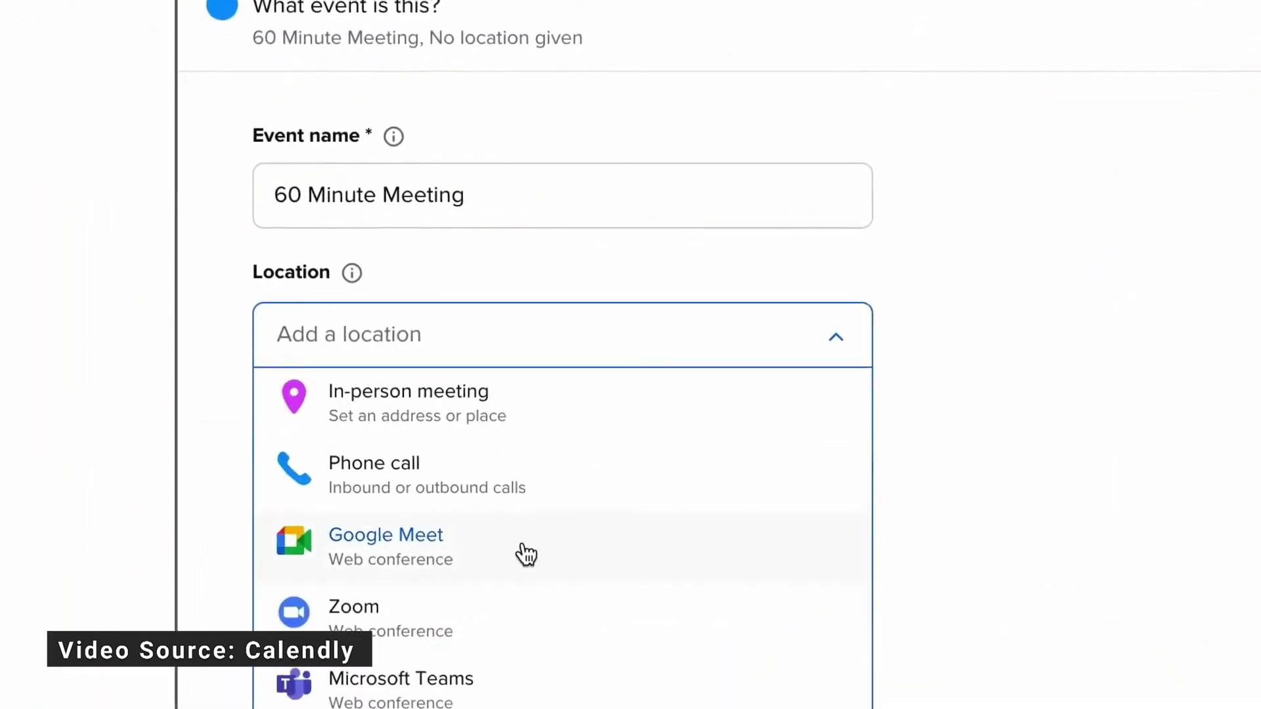
pyautogui.click(526, 555)
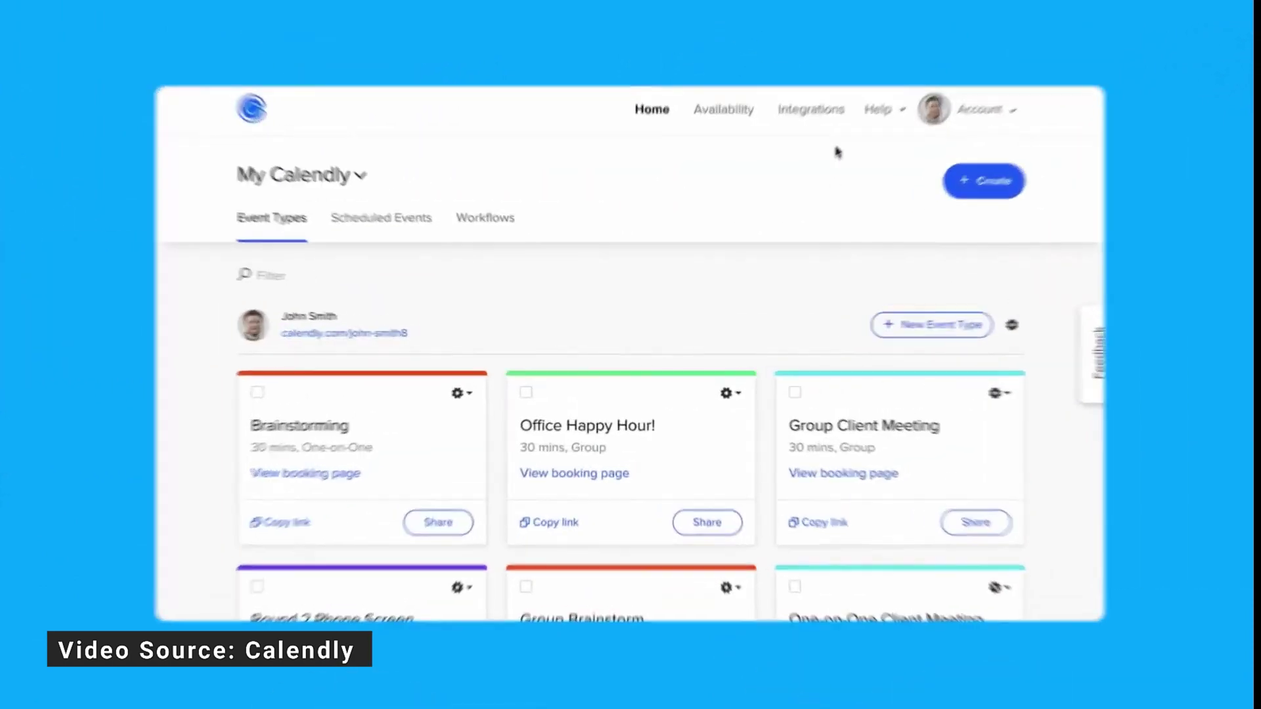
# - Connect the Zoom integration, then open the Brainstorming event type for editing
pyautogui.click(810, 109)
pyautogui.scroll(-3, 648, 158)
pyautogui.click(318, 371)
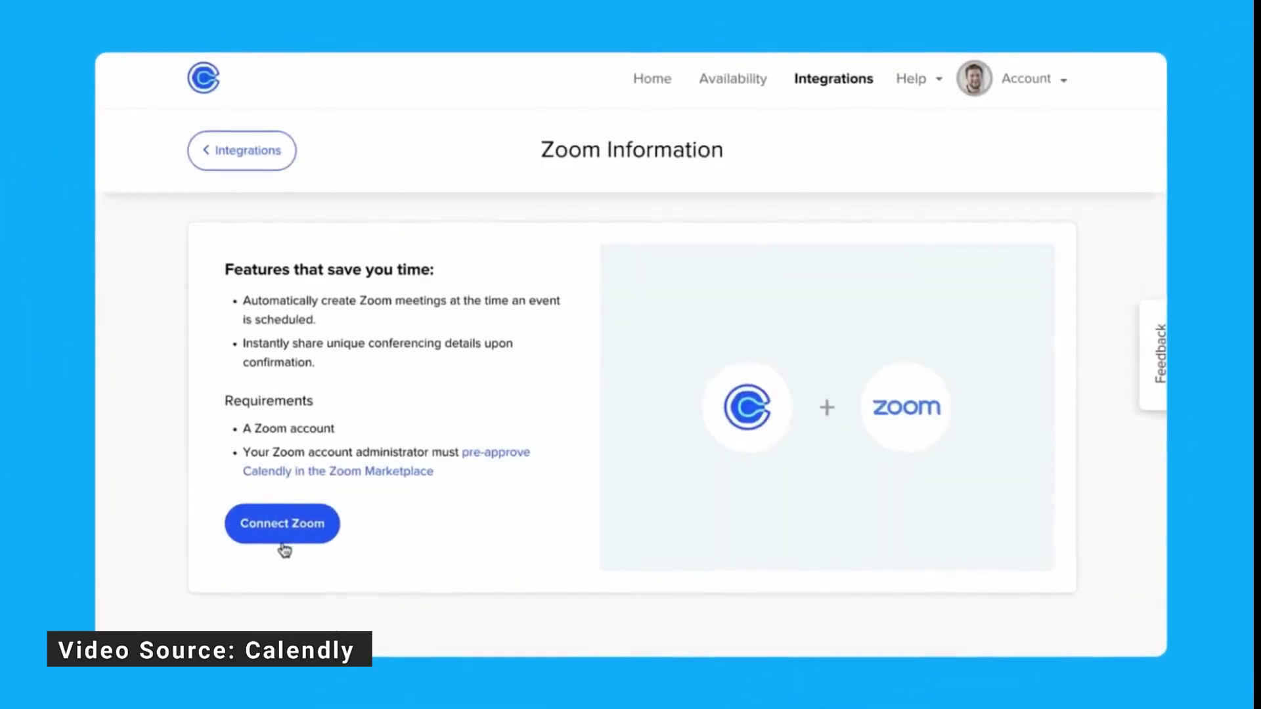
pyautogui.click(284, 545)
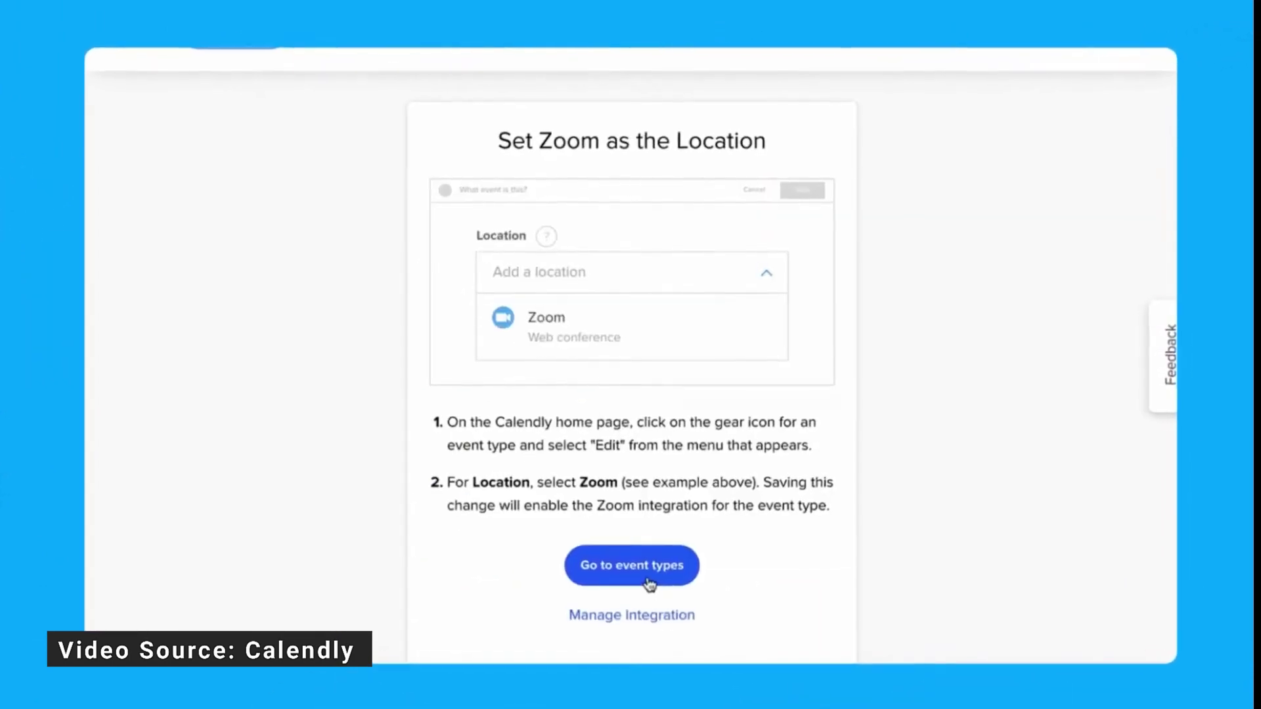
pyautogui.click(624, 581)
pyautogui.click(290, 451)
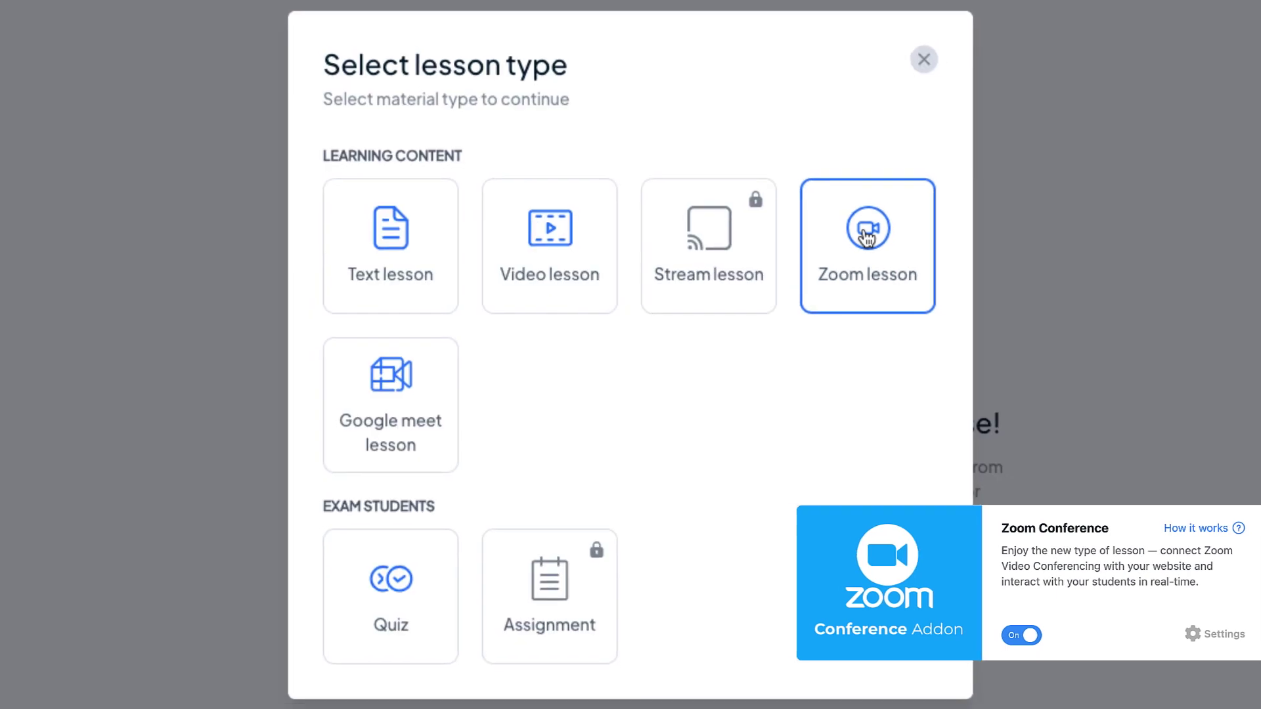
# - Create a Zoom lesson 'How to implememt AI to the workflow of your business' with password, 23/07/2023, 3 hours
pyautogui.click(875, 231)
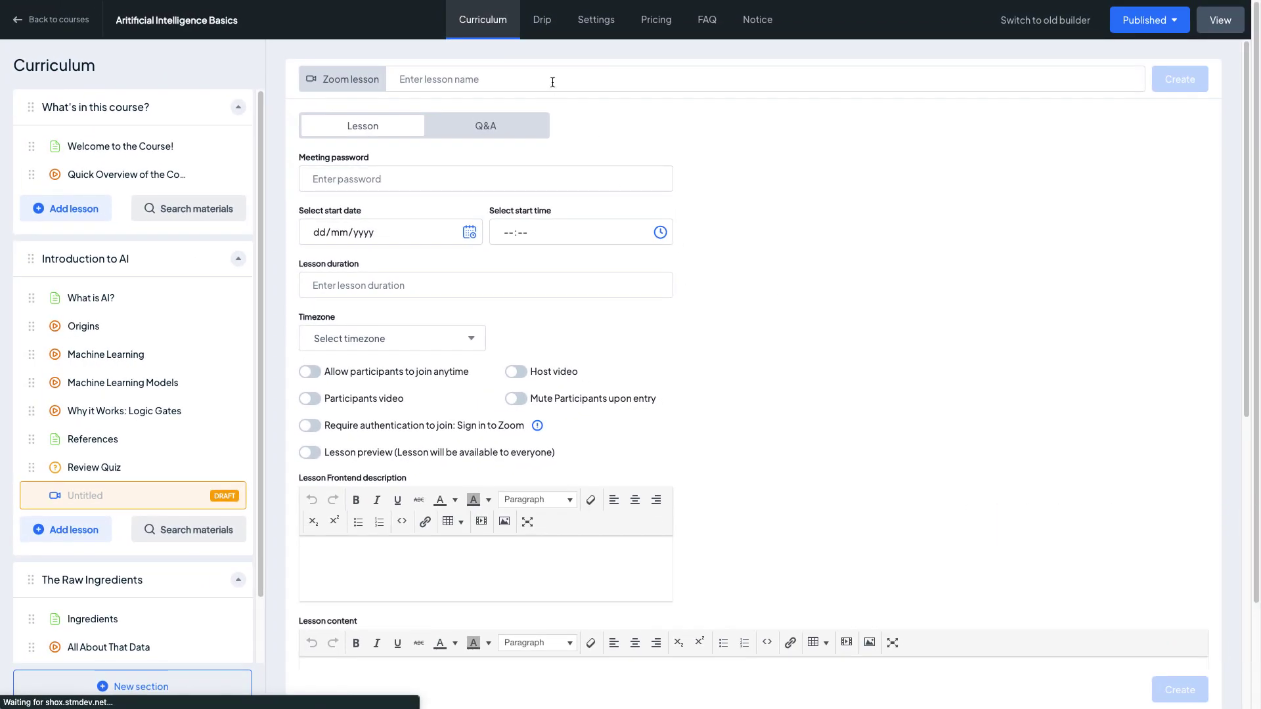
pyautogui.write('How to implememt AI to the workflow of your business')
pyautogui.click(493, 177)
pyautogui.write('Passw0Rd123')
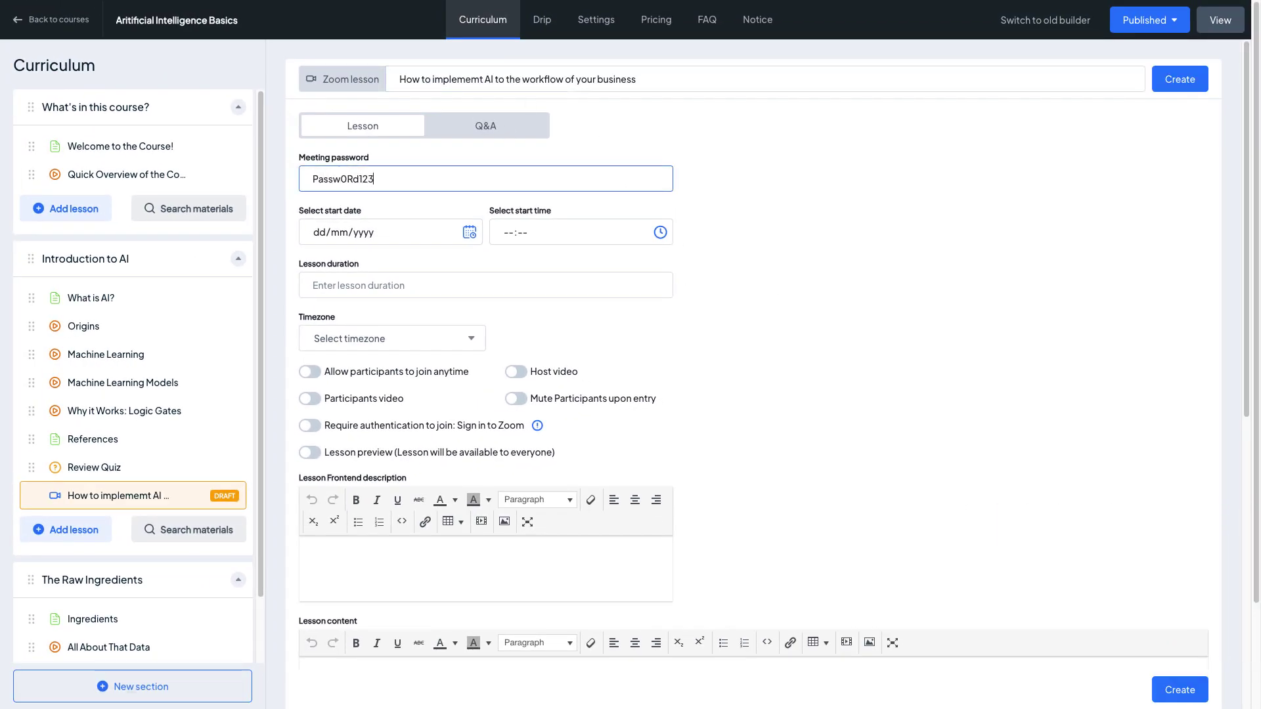
pyautogui.click(469, 232)
pyautogui.click(412, 358)
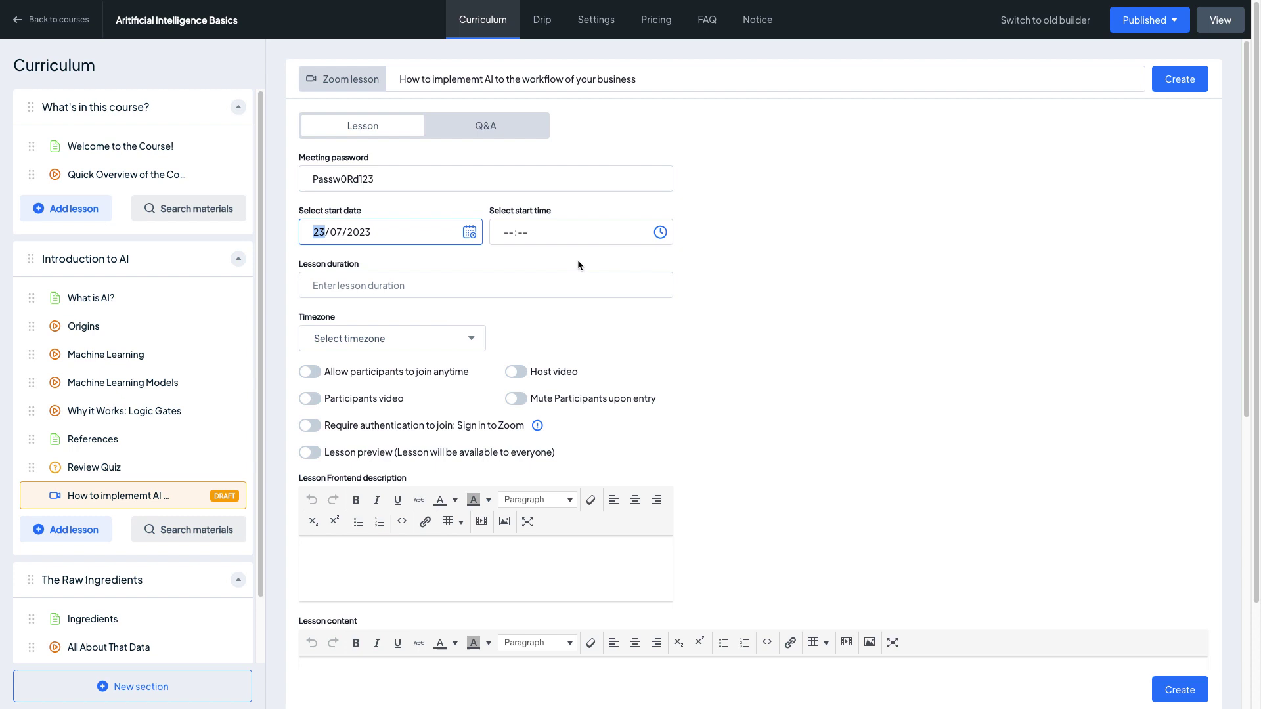
pyautogui.write('3 hou')
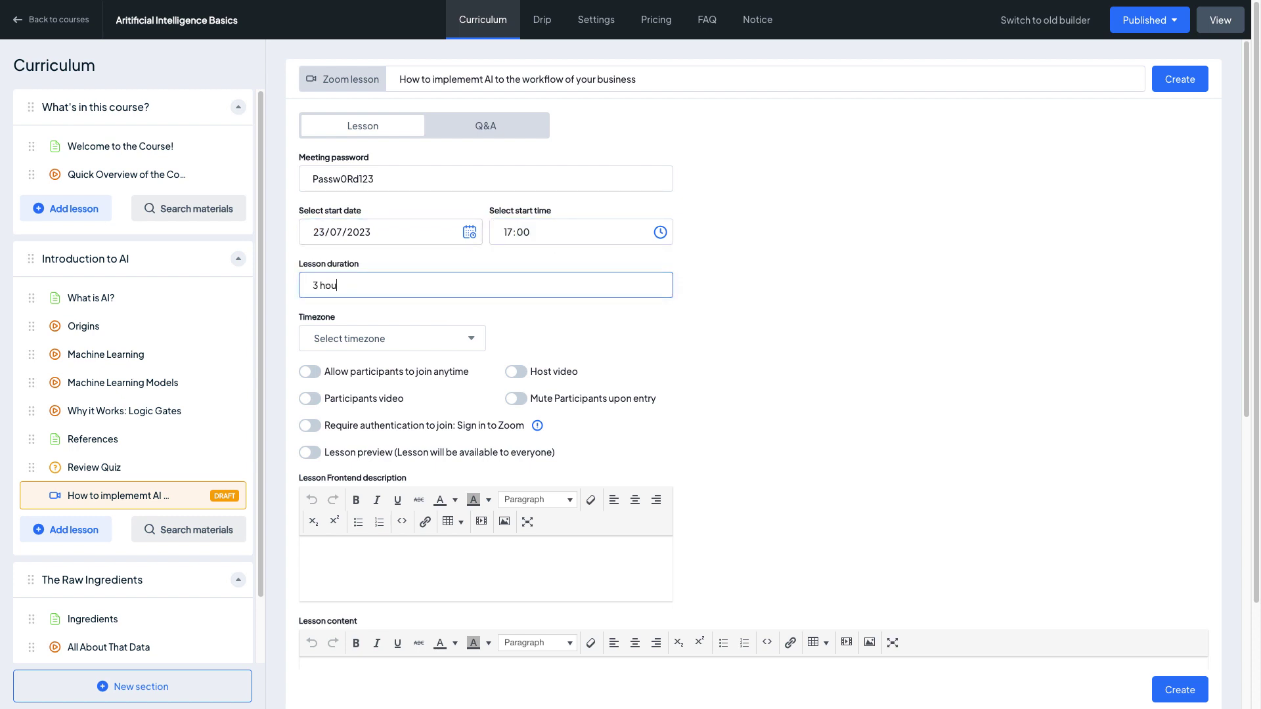
pyautogui.write('rs')
# - Set time zone GMT+5:00 Islamabad, auto-mute joining participants, add a webinar description, and create the lesson
pyautogui.click(392, 339)
pyautogui.scroll(-8, 442, 458)
pyautogui.click(434, 460)
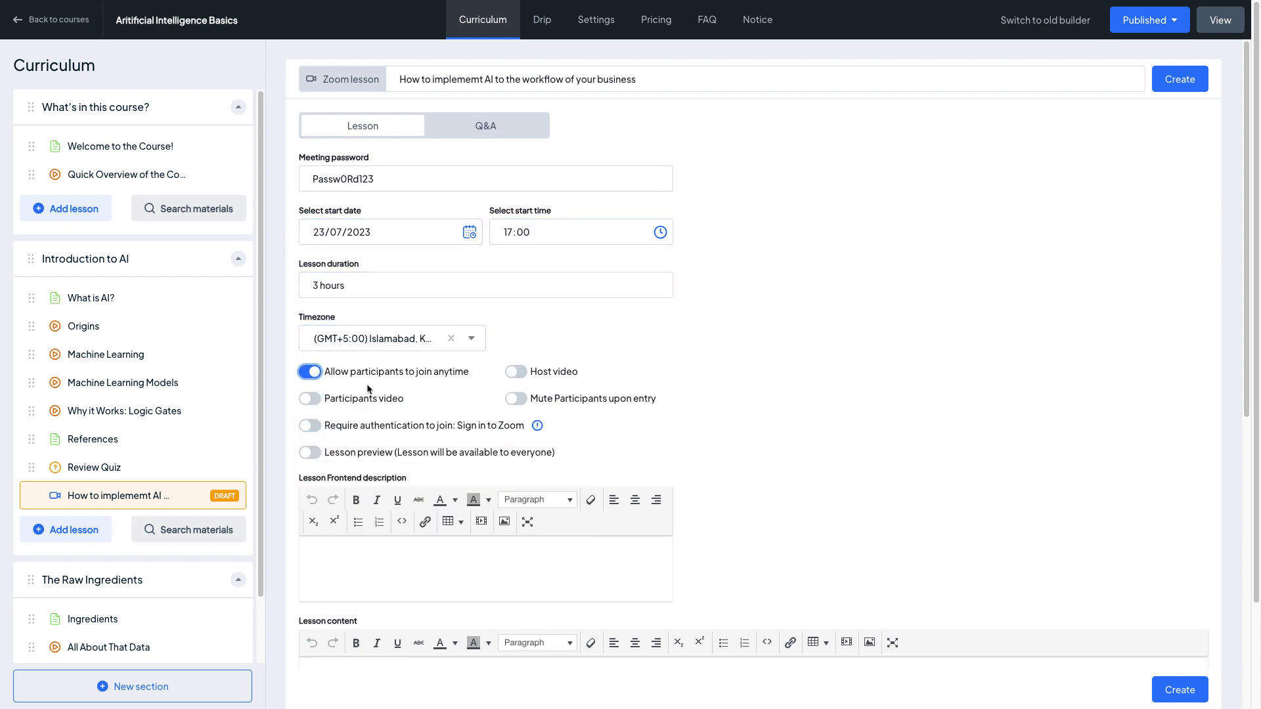
pyautogui.scroll(-1, 533, 379)
pyautogui.click(516, 325)
pyautogui.scroll(-4, 516, 325)
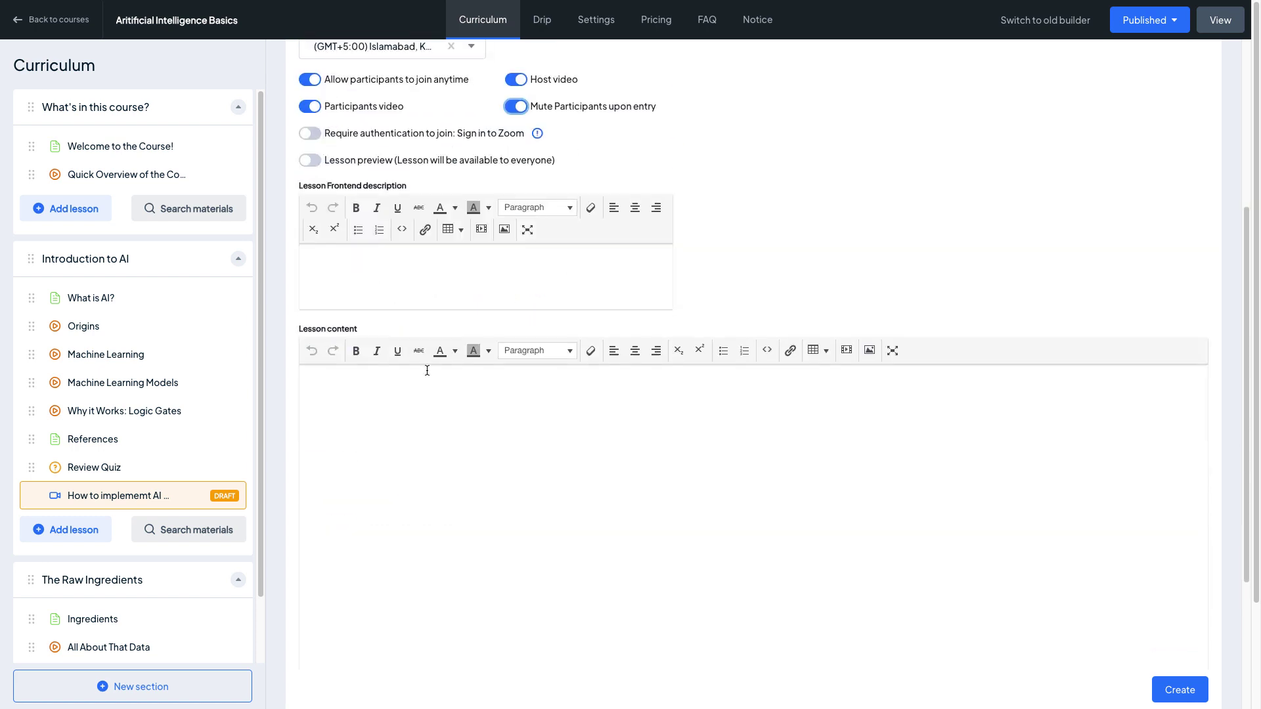
pyautogui.click(413, 274)
pyautogui.write('Webino')
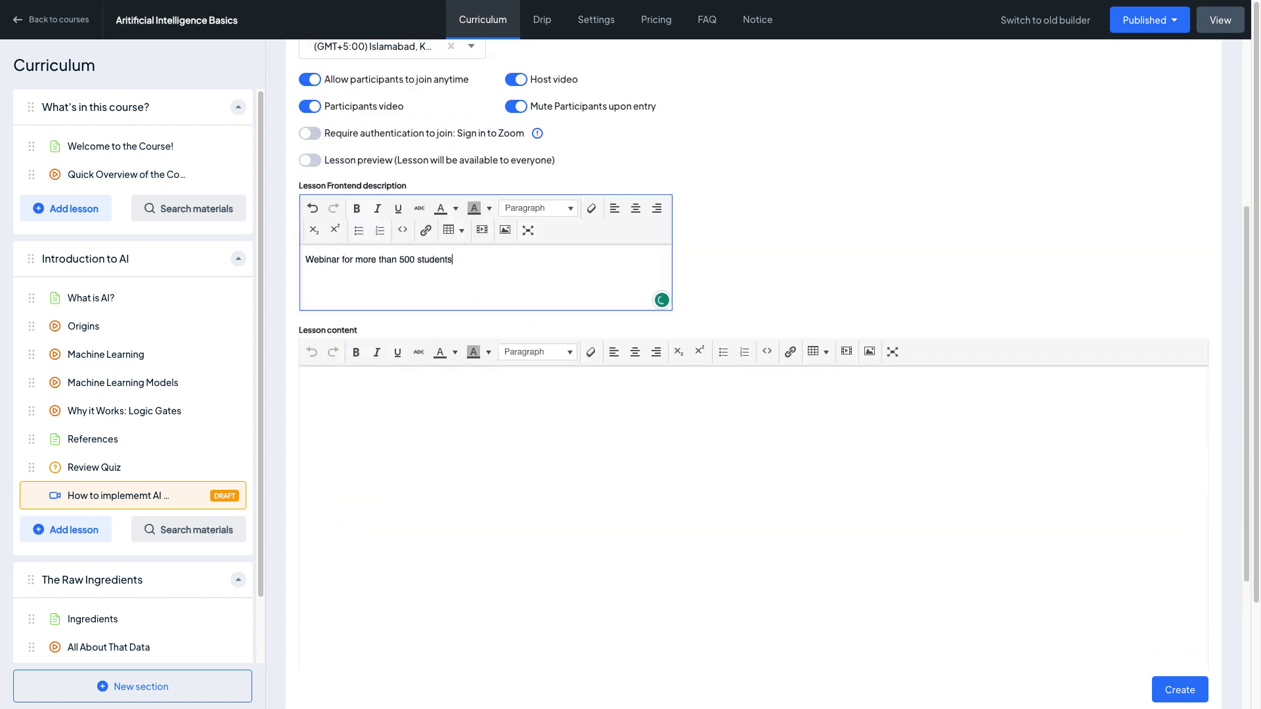
pyautogui.scroll(8, 1062, 131)
pyautogui.click(1176, 77)
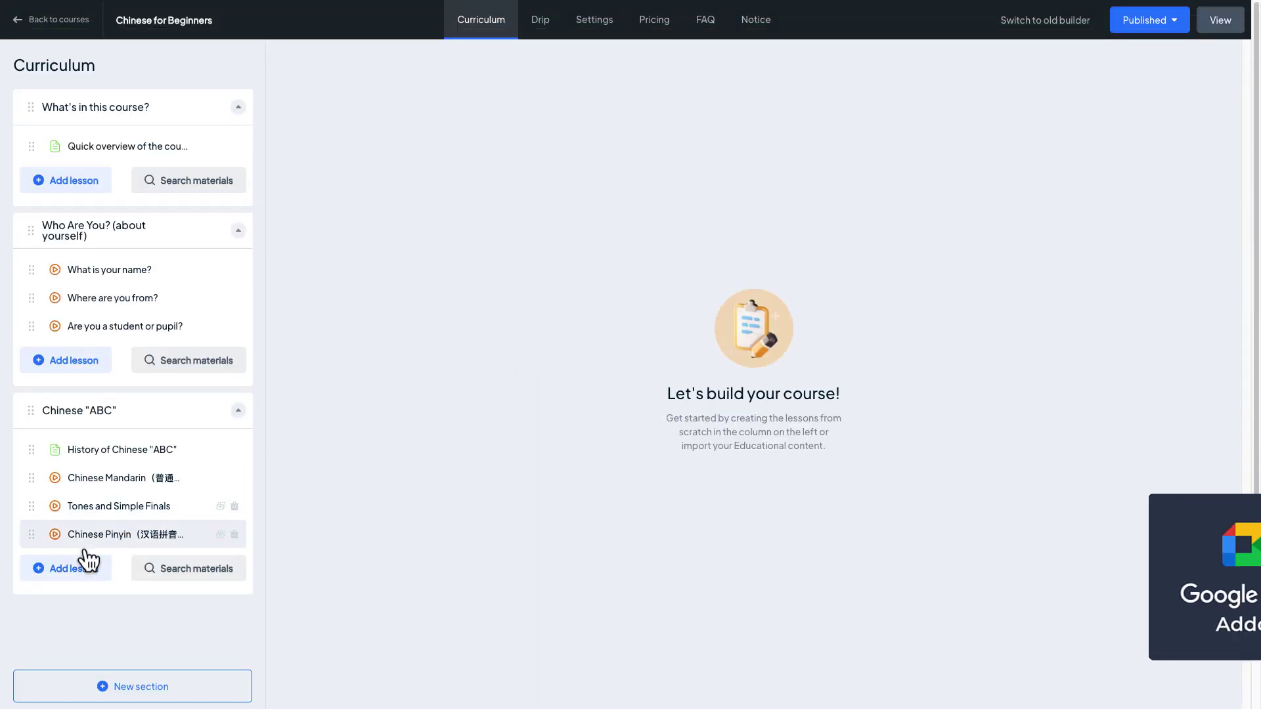
# - Add a Google Meet lesson 'Chinese Pinyin' to the Chinese "ABC" section, dated 22/07/2023
pyautogui.click(66, 569)
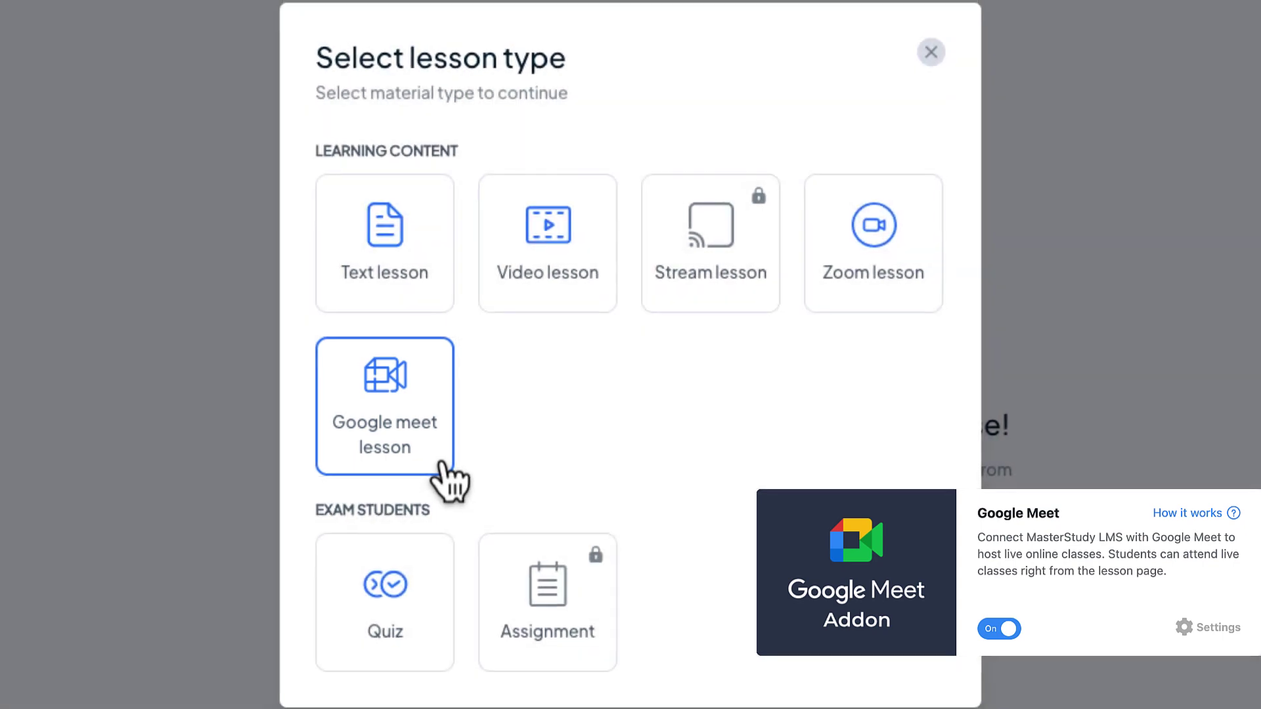
pyautogui.click(438, 471)
pyautogui.write('Chinese Pinyin')
pyautogui.click(469, 179)
pyautogui.click(660, 179)
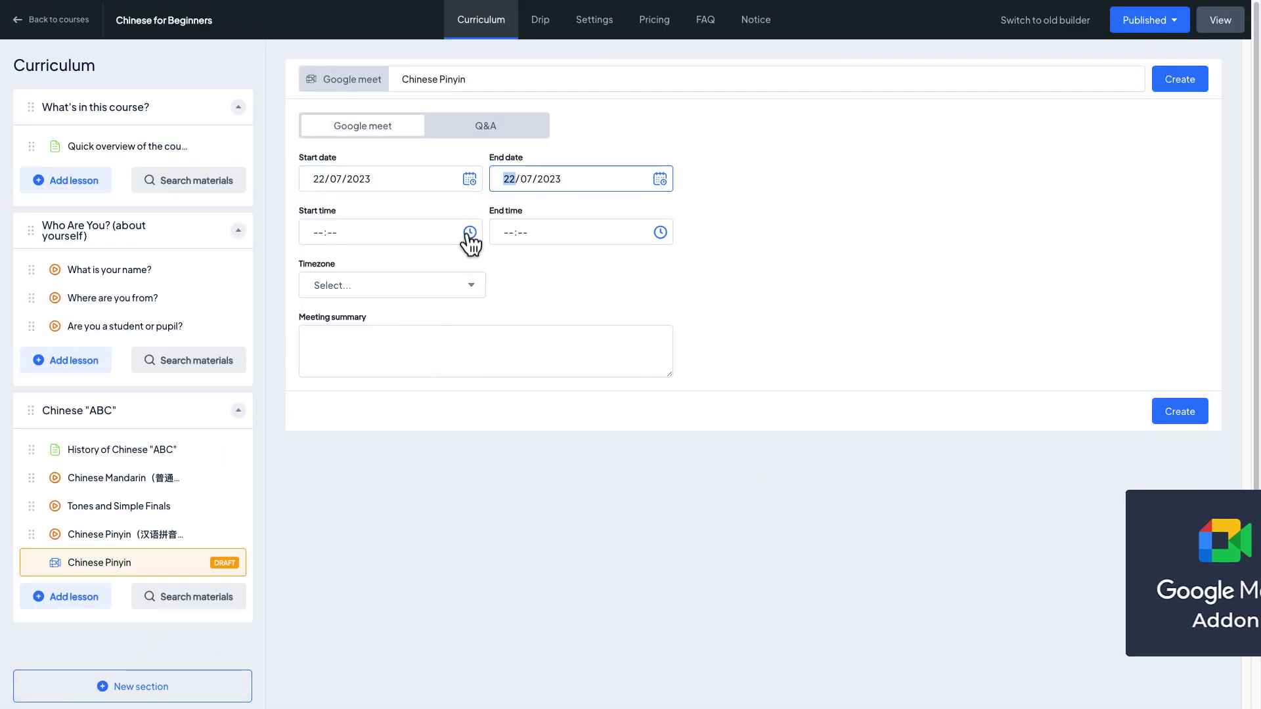
# - Schedule the meeting from 22:20 to 23:20 in the GMT+5:00 timezone
pyautogui.click(470, 232)
pyautogui.click(509, 232)
pyautogui.click(509, 283)
pyautogui.click(546, 330)
pyautogui.click(460, 289)
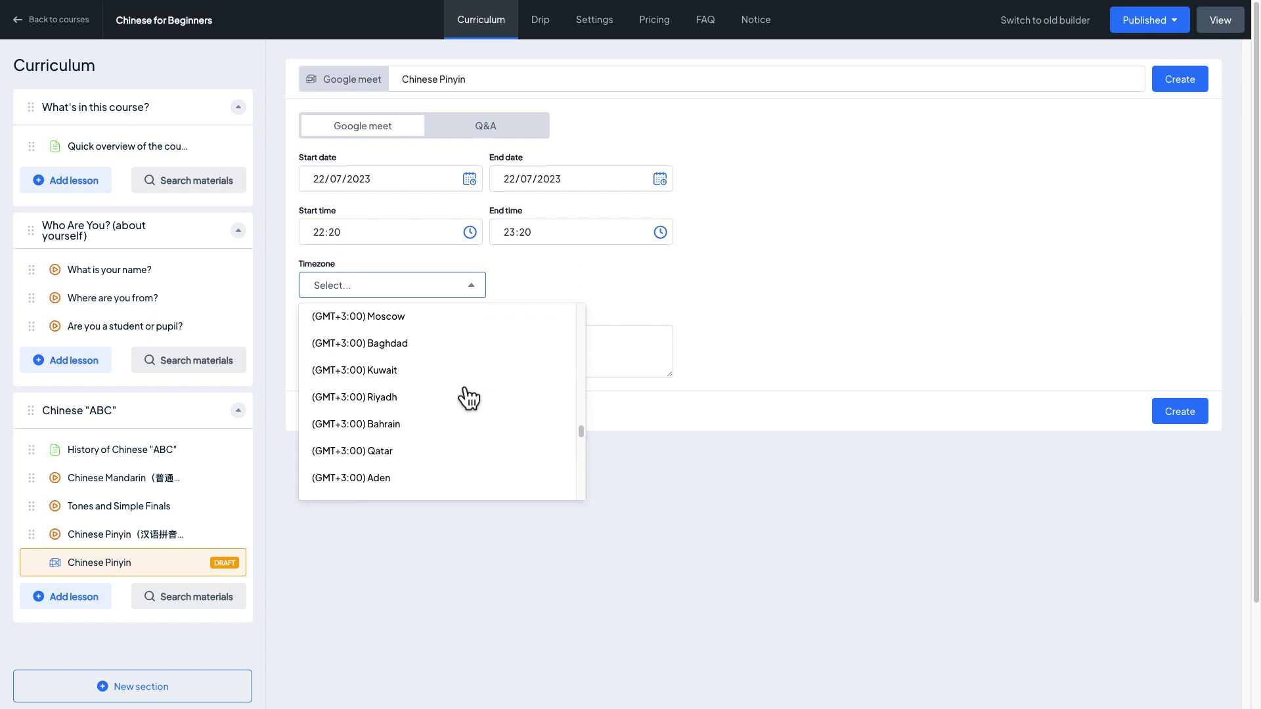
pyautogui.scroll(-3, 464, 397)
pyautogui.click(473, 427)
# - Add a lesson summary, prefix the title with 'LIVE', and create the Google Meet lesson
pyautogui.click(486, 354)
pyautogui.write('Lesson to introduce Chinese Pinyin')
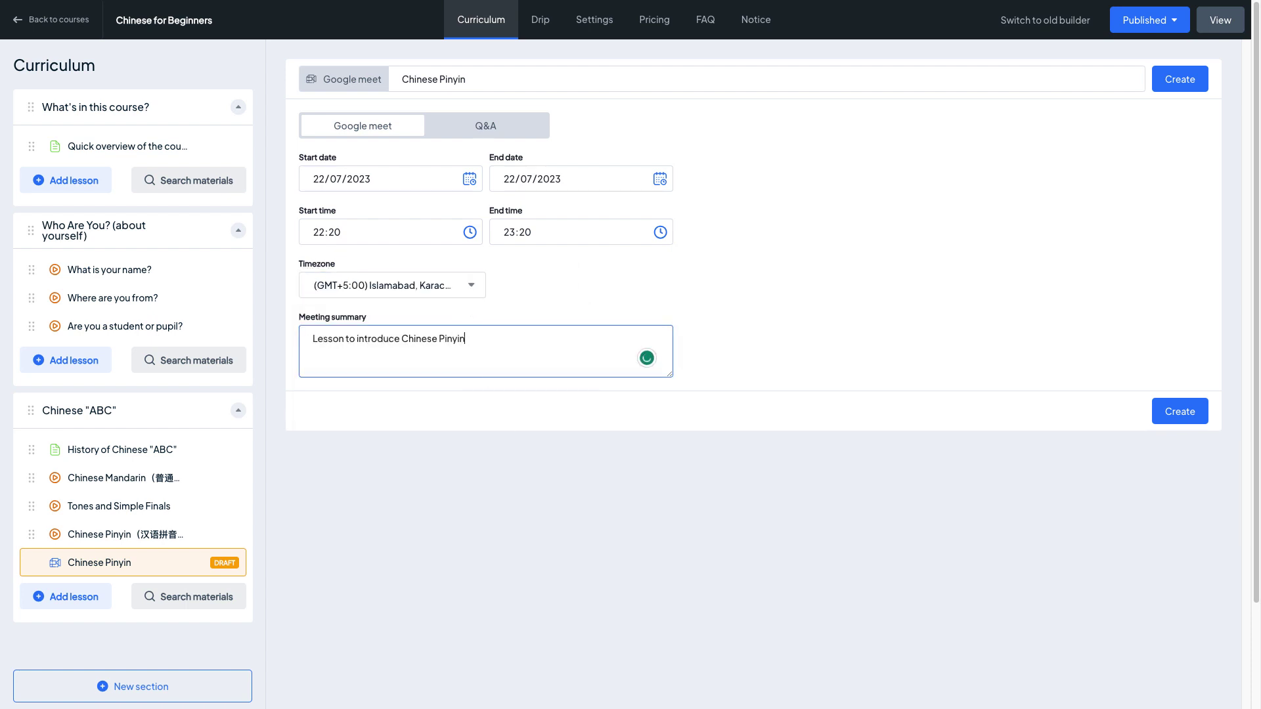
pyautogui.click(407, 78)
pyautogui.write('LIVE:')
pyautogui.click(1180, 79)
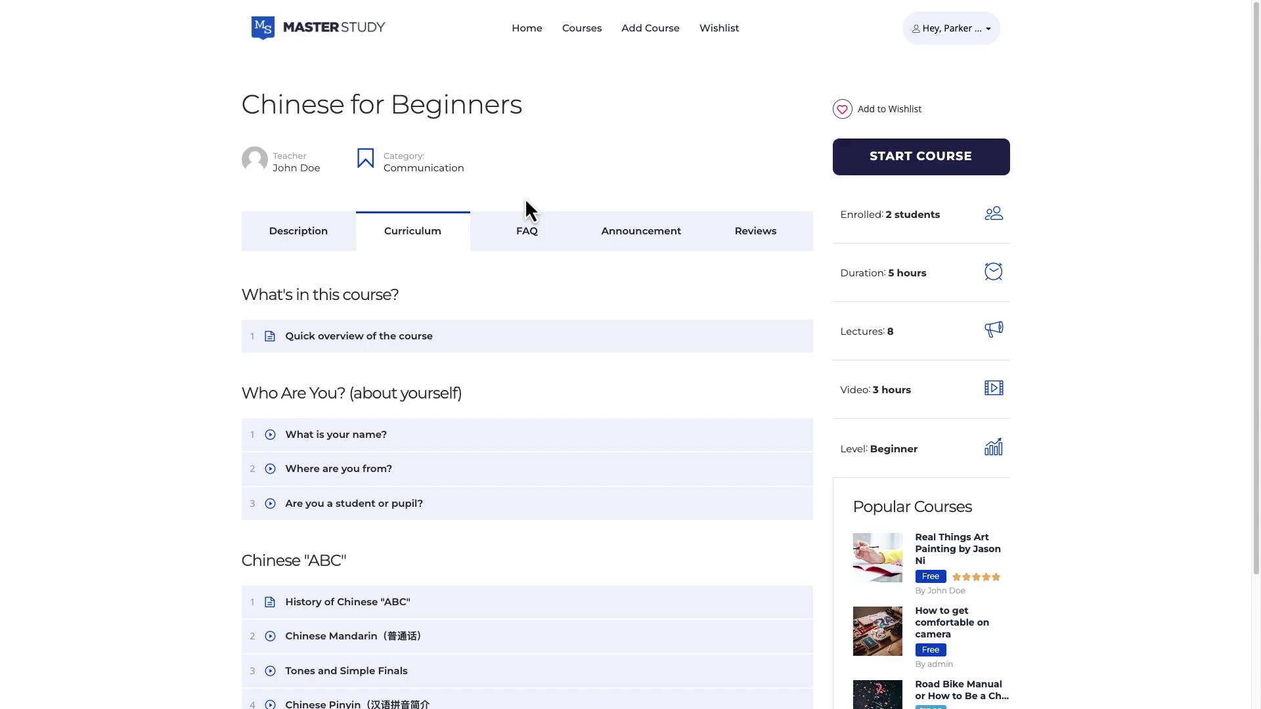
pyautogui.scroll(-2, 353, 597)
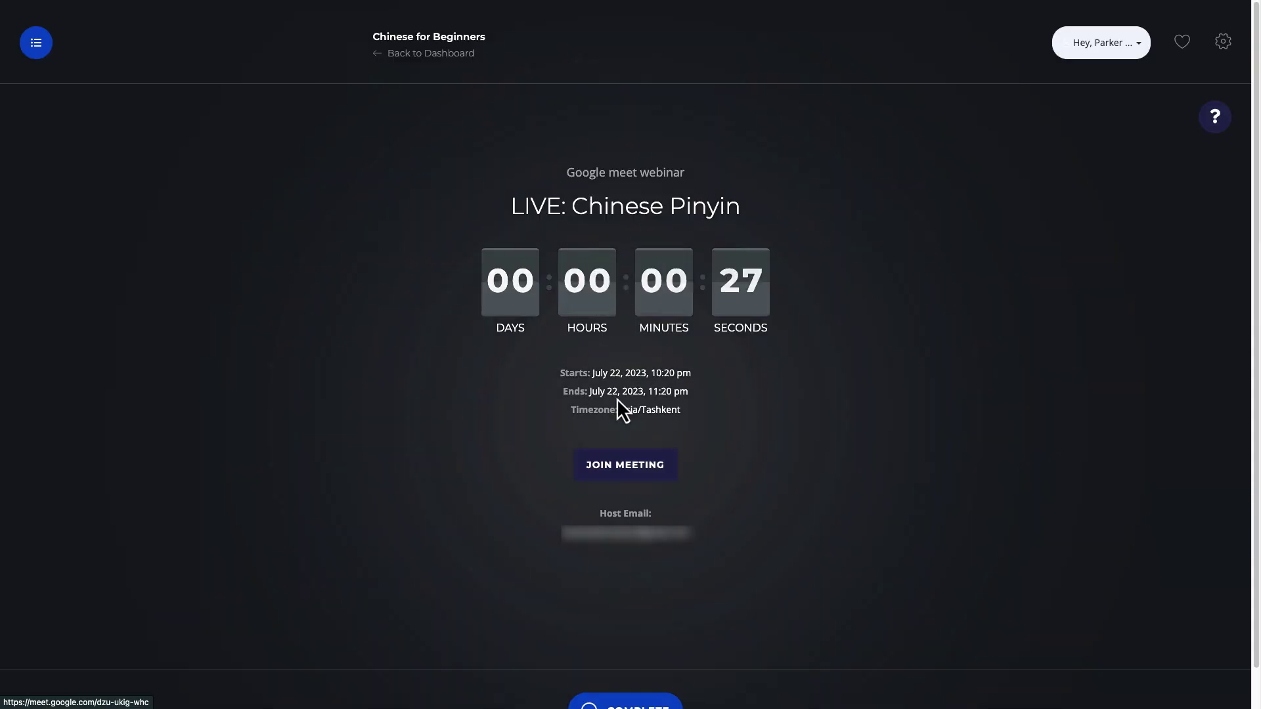
# - Join the live meeting and reply in chat with 'Ok, no problem. I will :)' and '^_^'
pyautogui.click(614, 458)
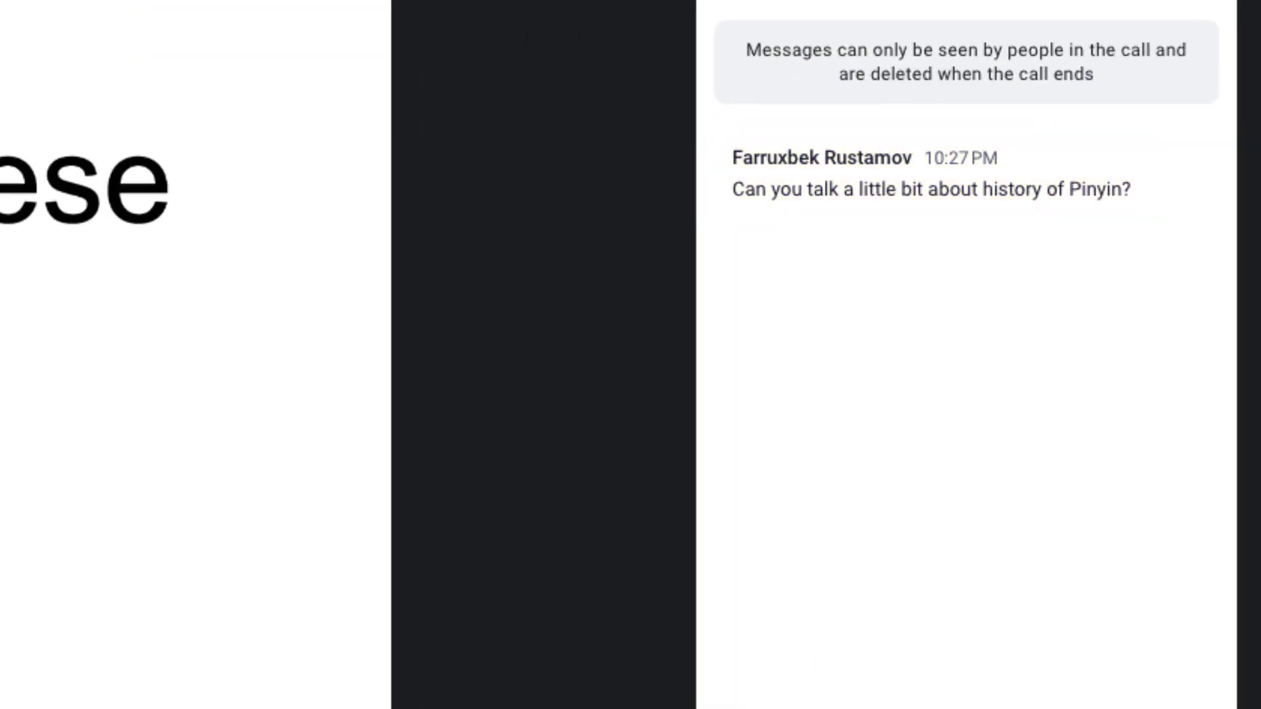
pyautogui.click(1067, 632)
pyautogui.write('Ok, no problem. I will :)')
pyautogui.press('Return')
pyautogui.write('^_^')
pyautogui.press('Return')
# - Start a new shared whiteboard from the in-call options menu
pyautogui.click(148, 677)
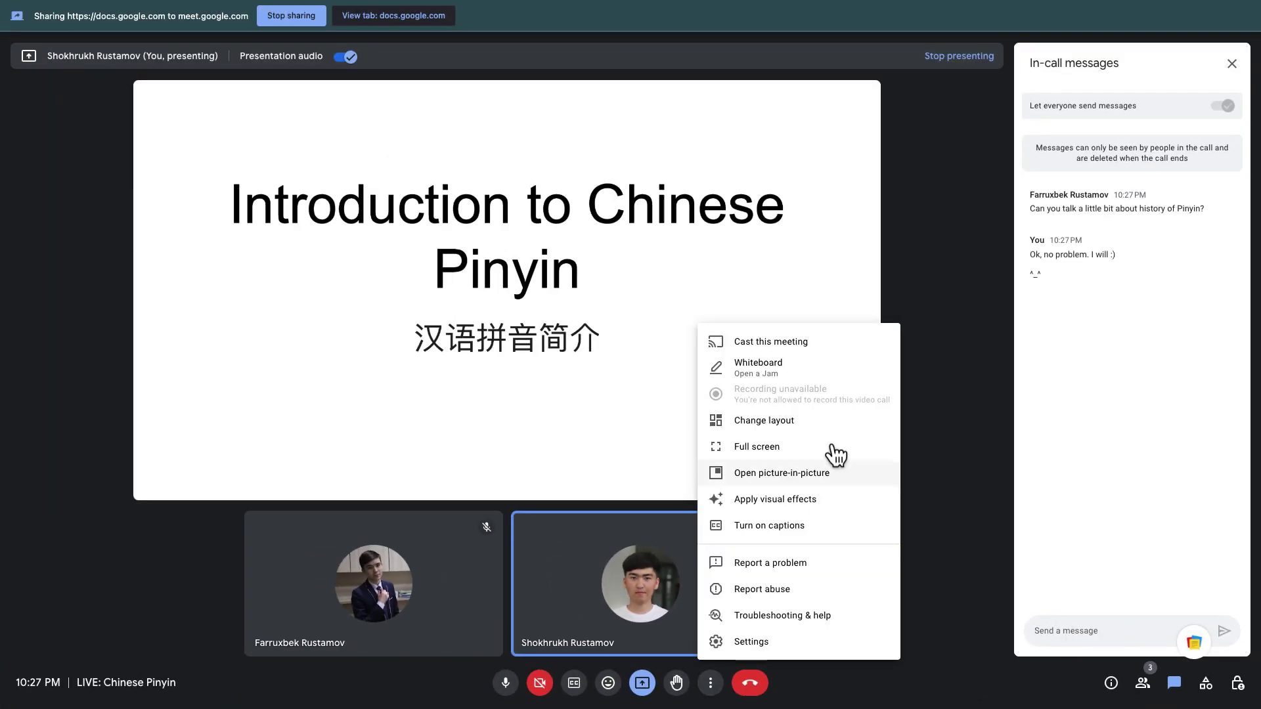
pyautogui.click(847, 367)
pyautogui.click(1123, 445)
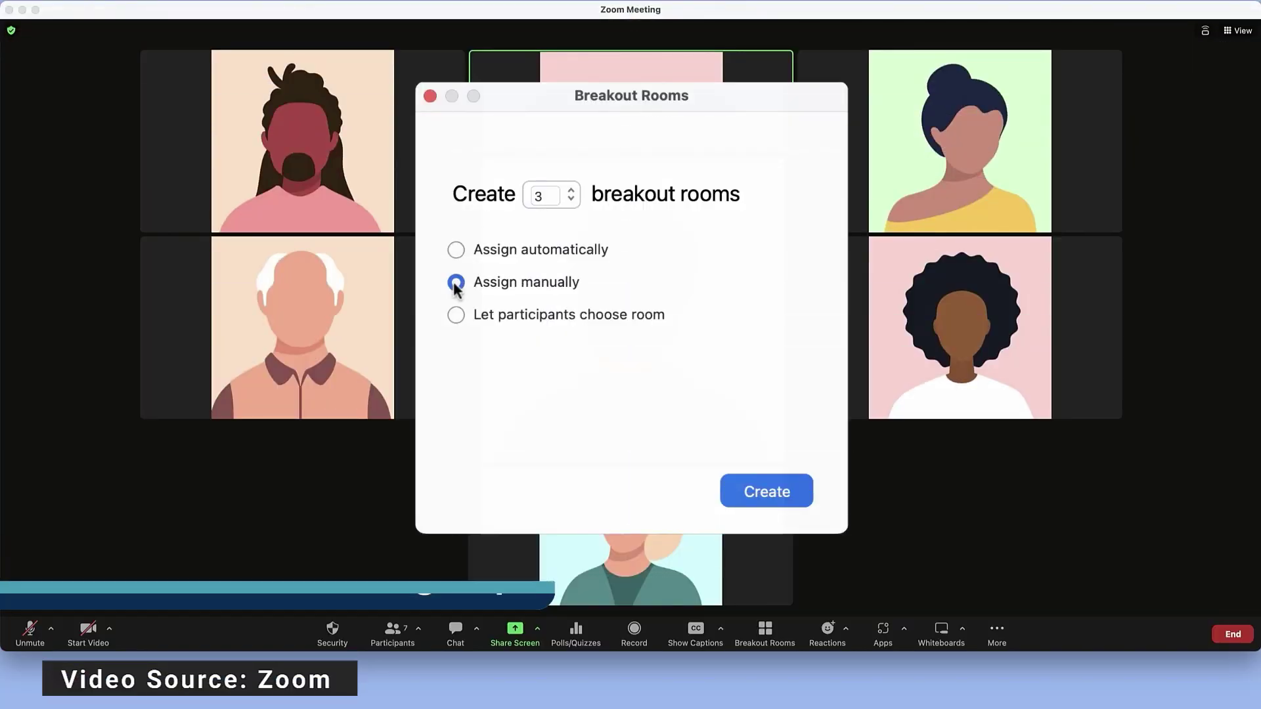
# - Assign participants, rename a room to 'Team Awesome', enable auto-close, and open the breakout rooms
pyautogui.click(455, 314)
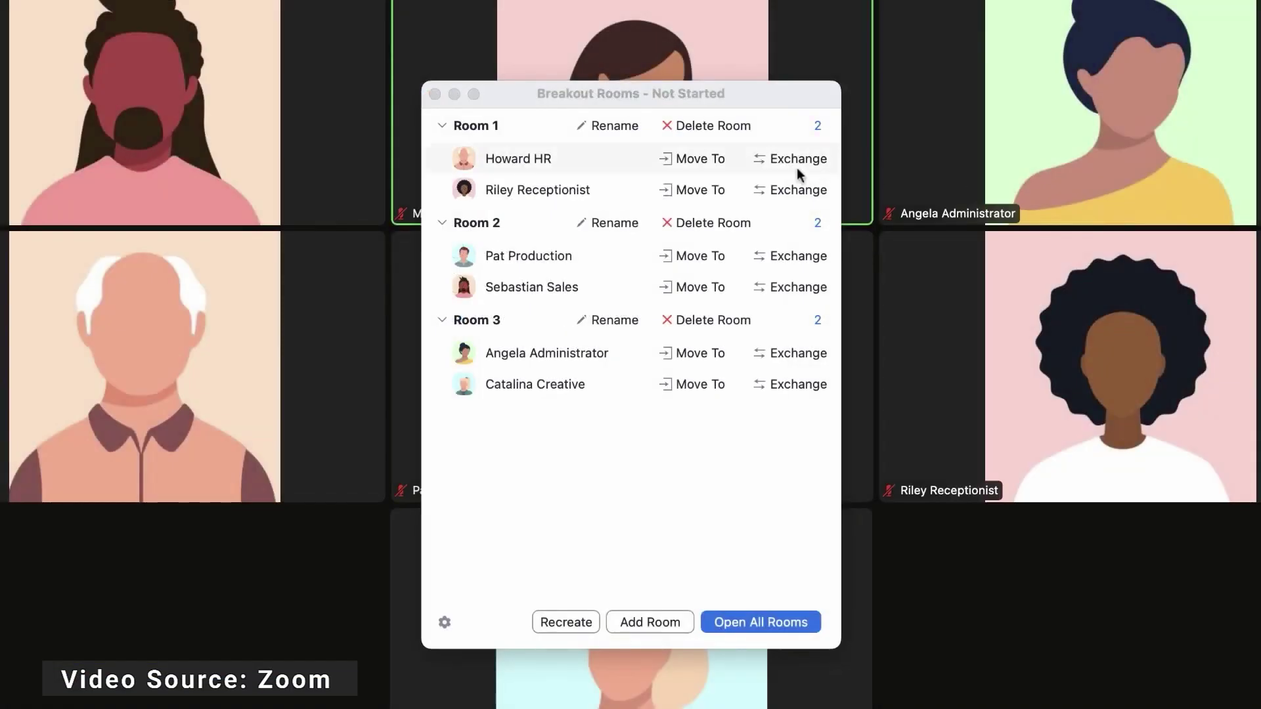
pyautogui.click(796, 163)
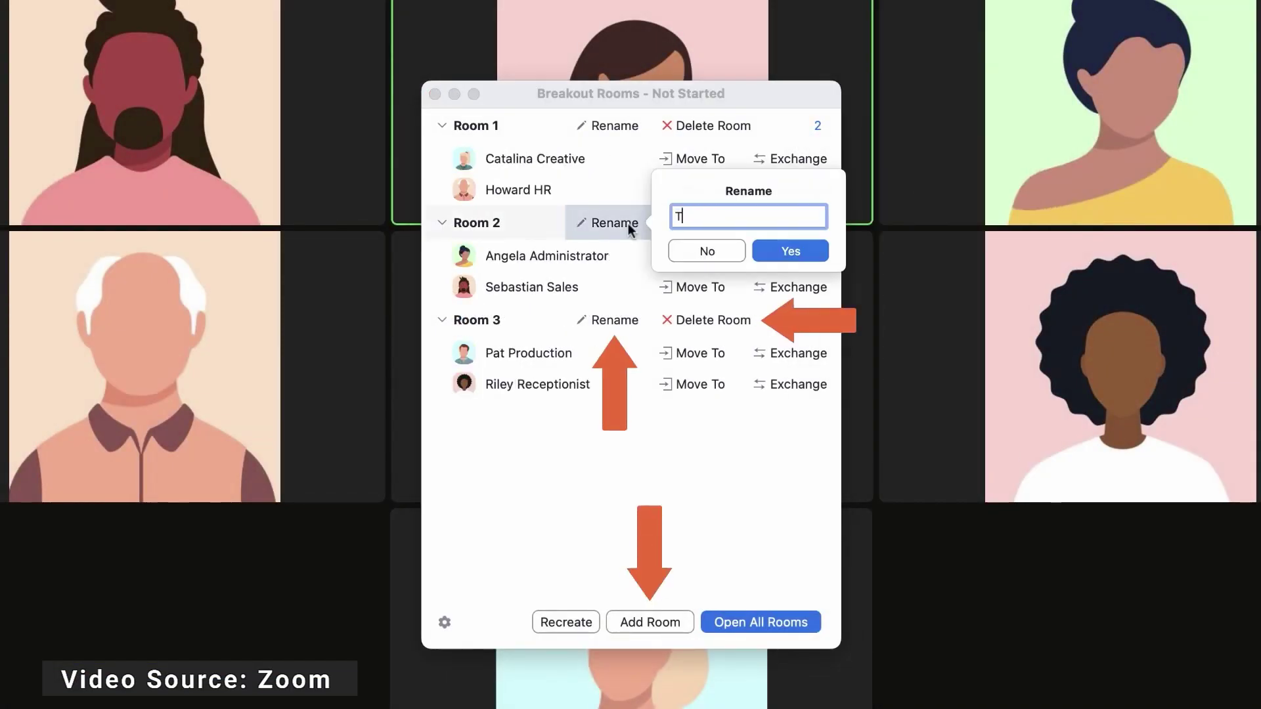
pyautogui.write('eam Awesome')
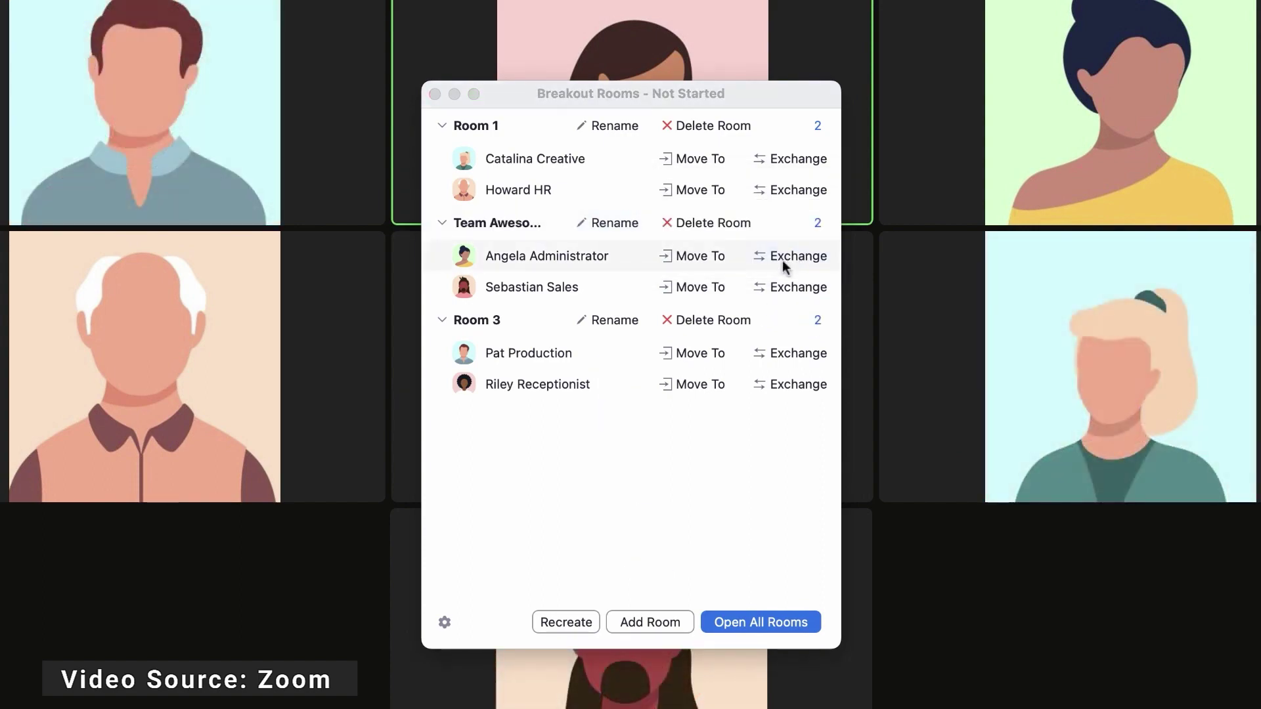
pyautogui.click(444, 621)
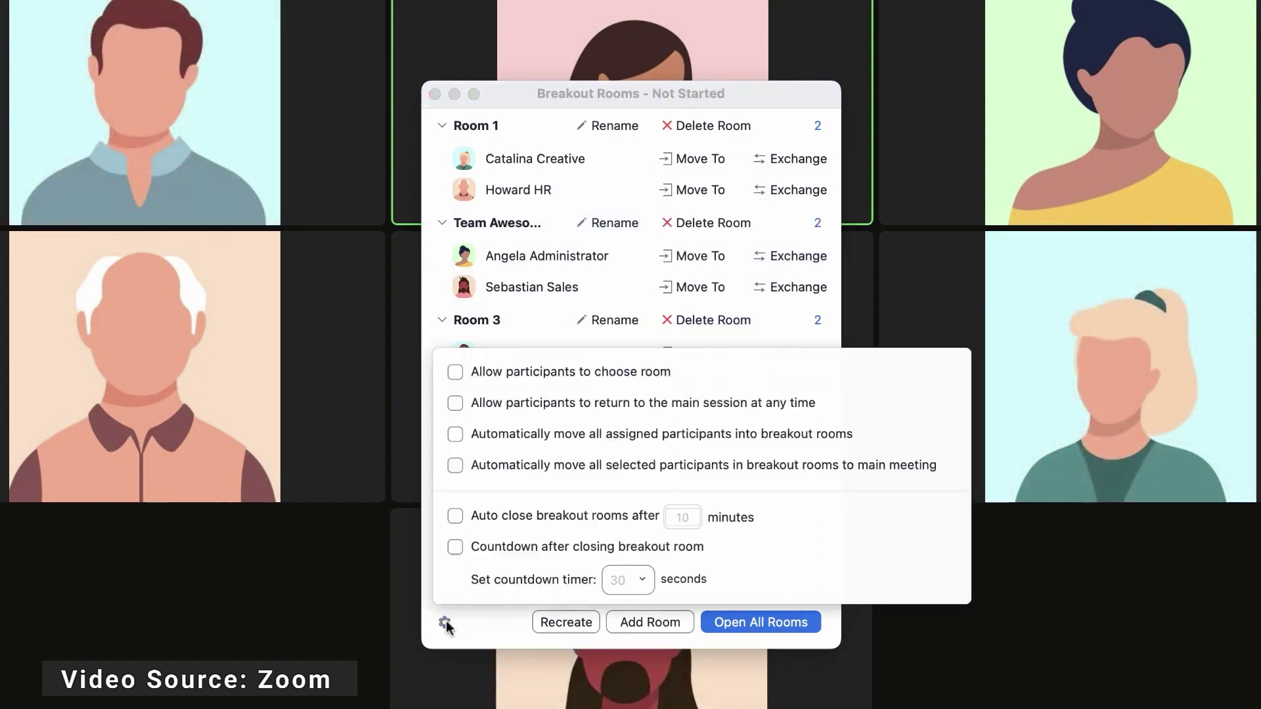
pyautogui.click(455, 516)
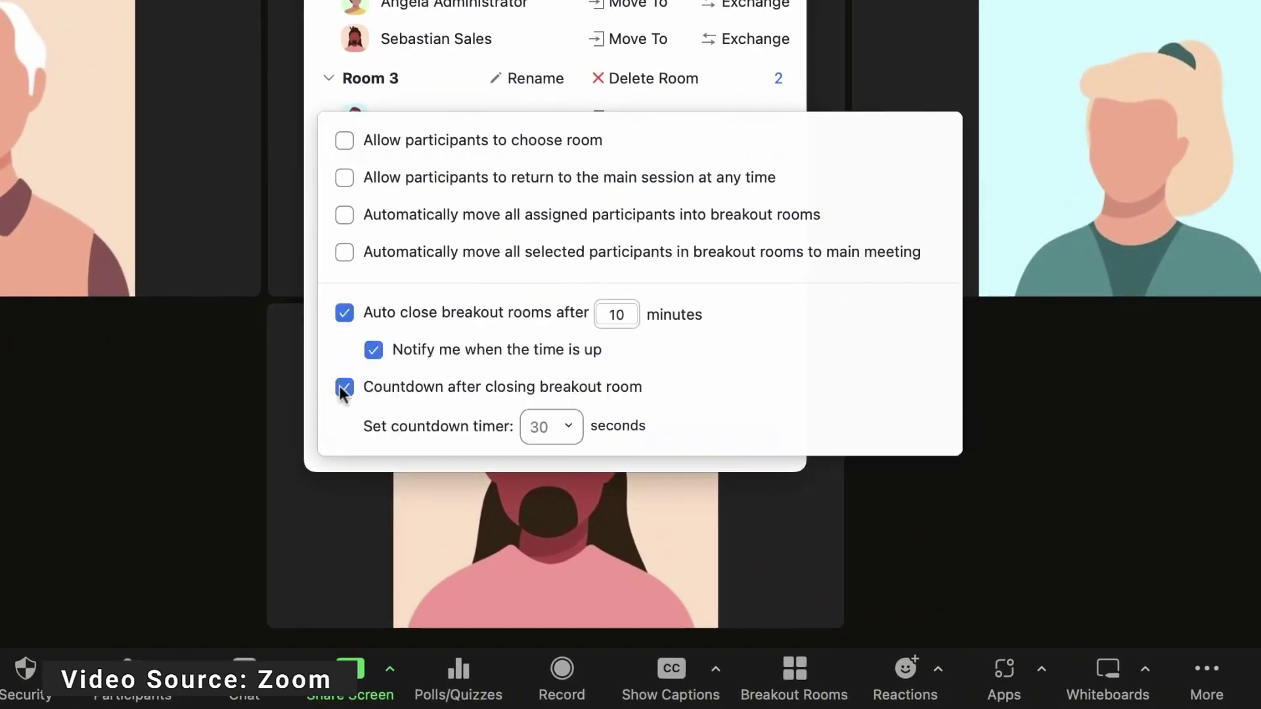
pyautogui.click(273, 550)
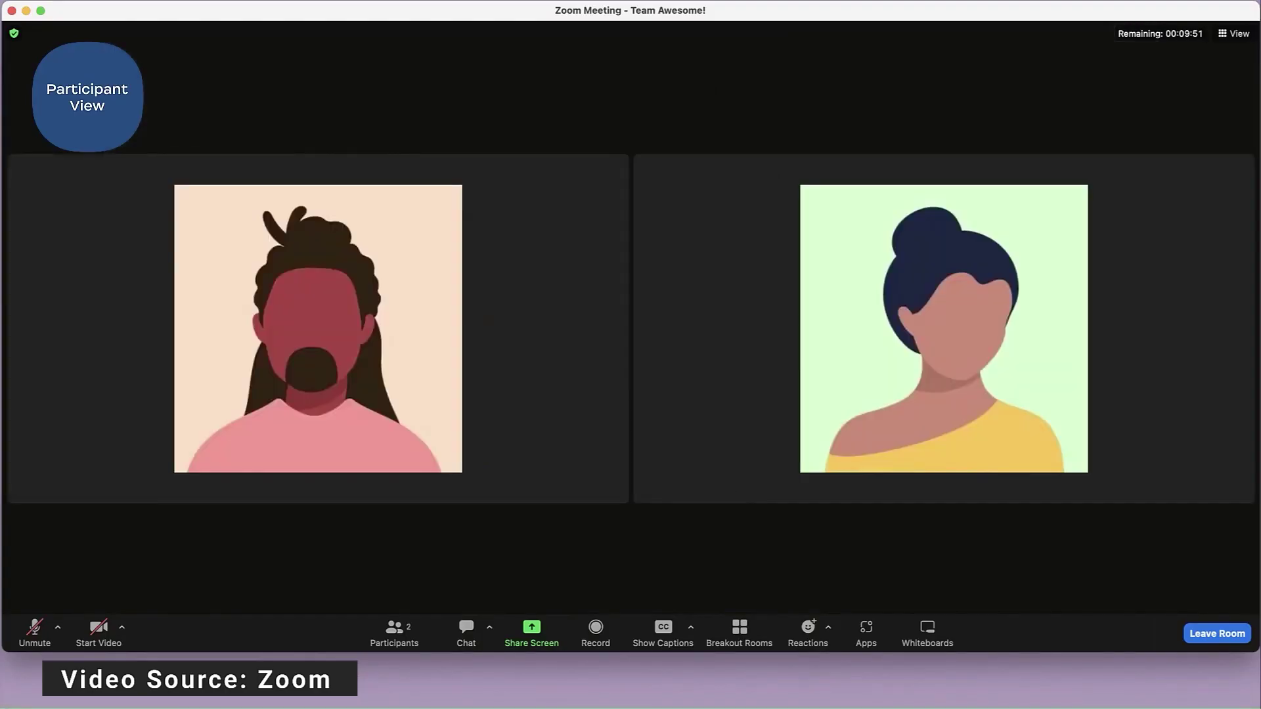
# - In the breakout room, share the screen, send a heart reaction, and greet a participant by name in chat
pyautogui.click(533, 630)
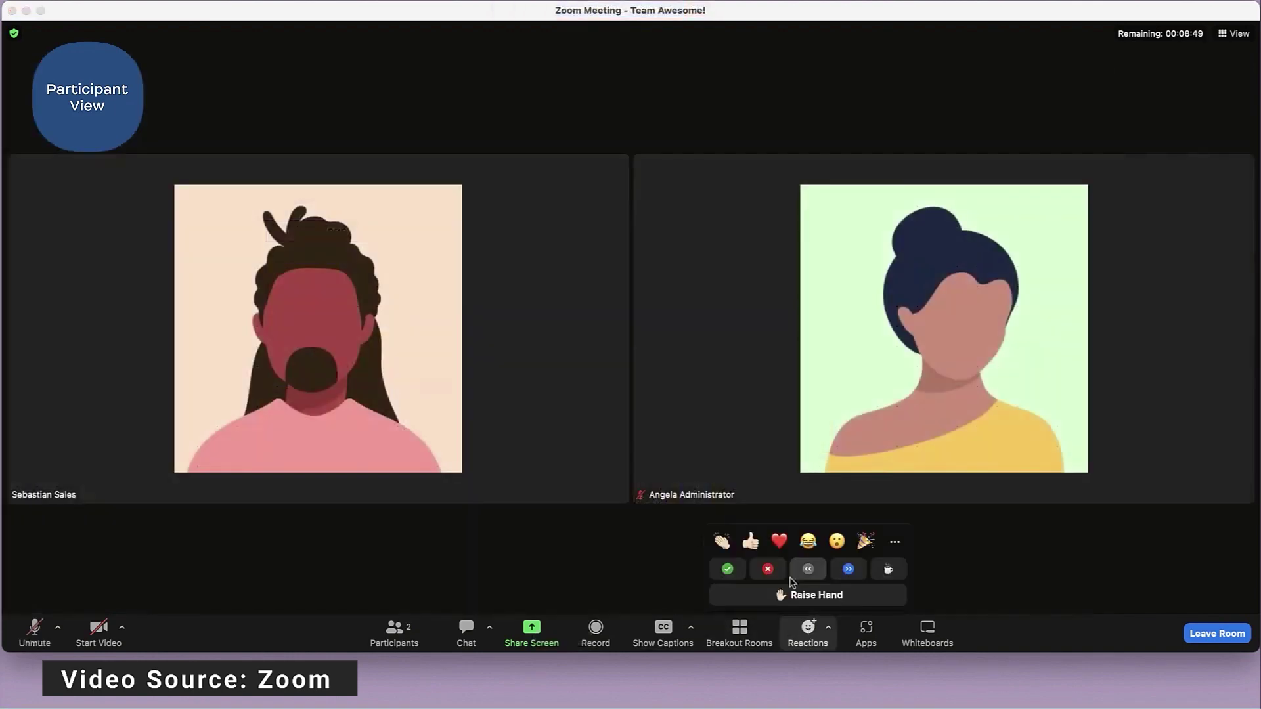
pyautogui.click(779, 538)
pyautogui.click(466, 632)
pyautogui.write('Hi there ')
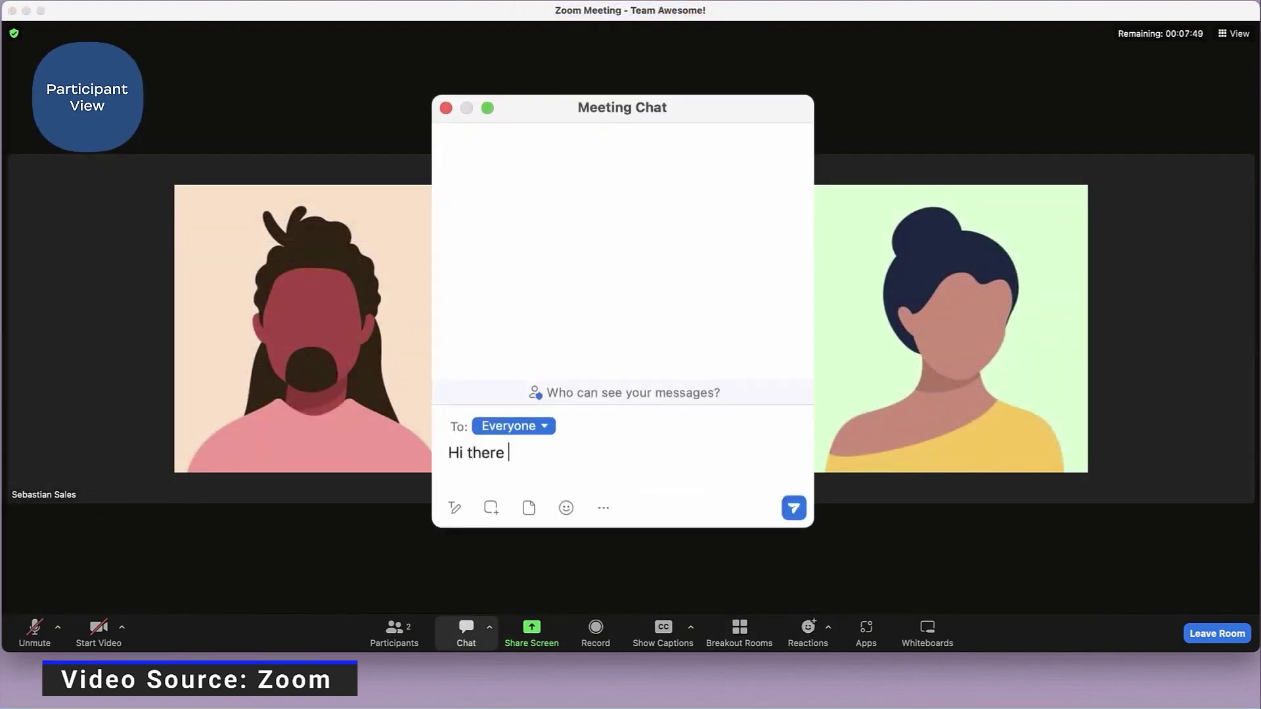
pyautogui.write('Sebastian!')
pyautogui.press('Return')
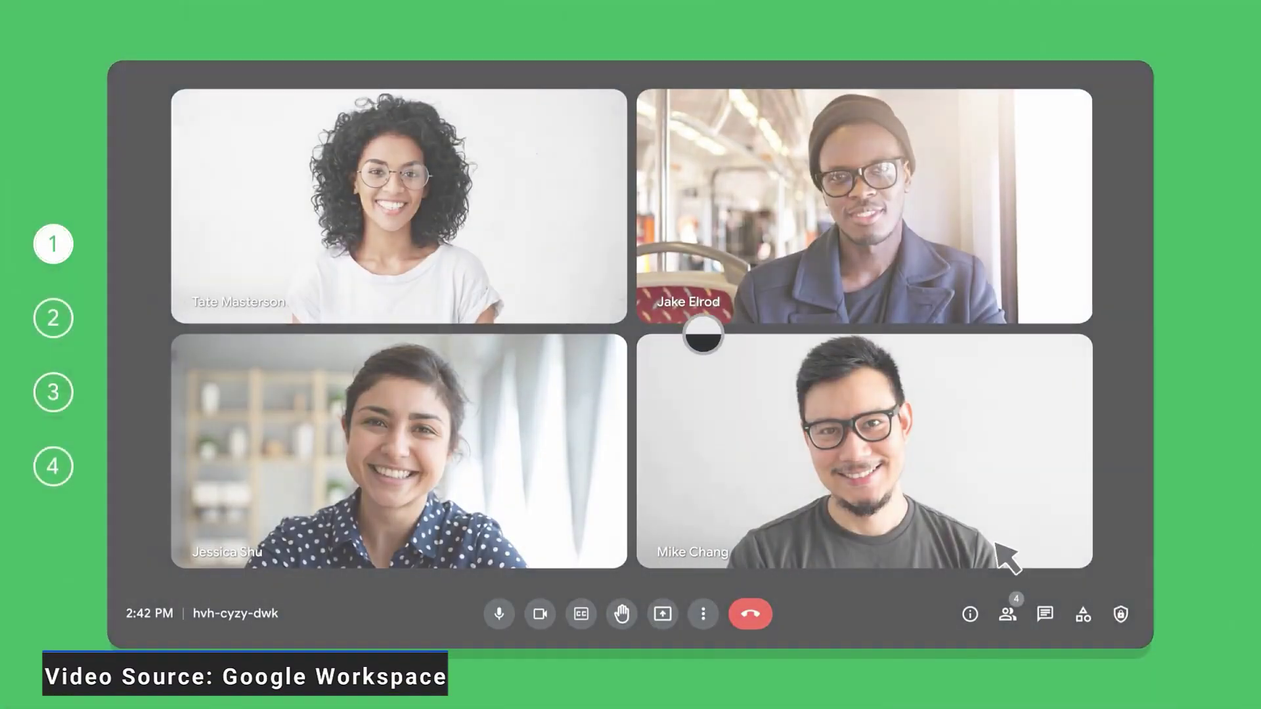
# - Create two breakout rooms in Meet and move guests so Breakout 1 and Breakout 2 each hold two people
pyautogui.click(1083, 613)
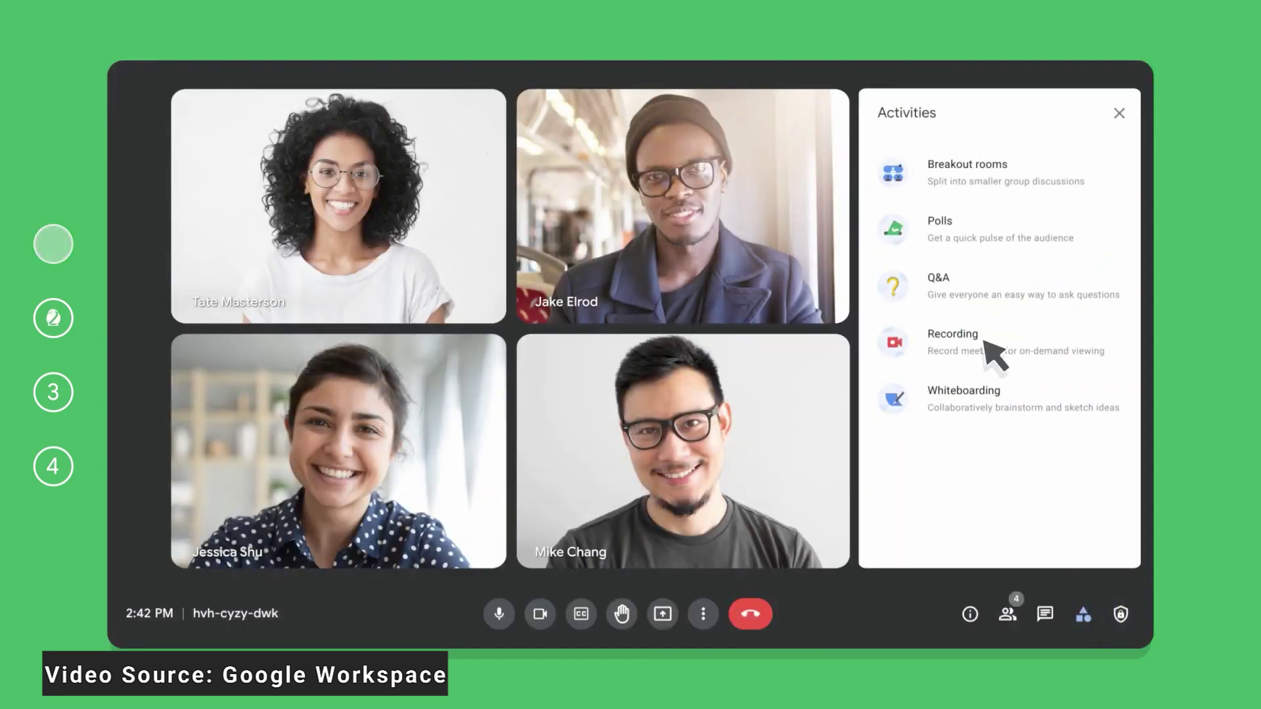
pyautogui.click(922, 174)
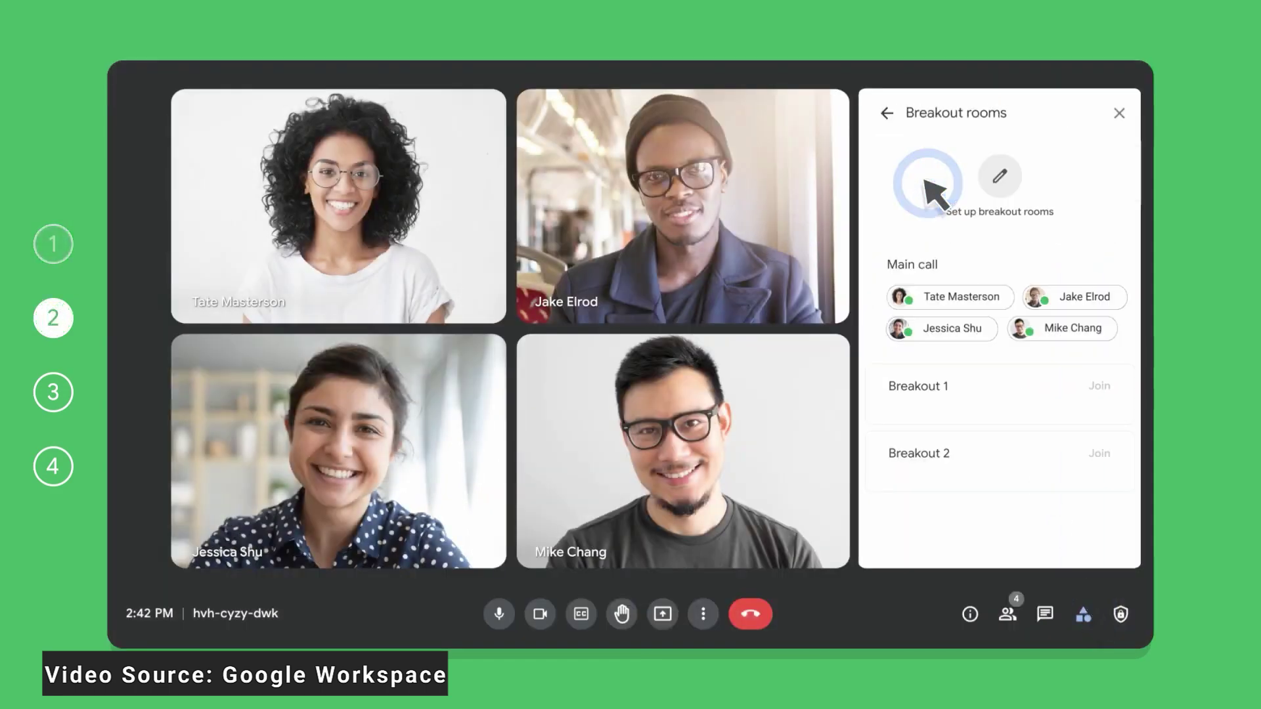
pyautogui.click(1000, 177)
pyautogui.moveTo(952, 342); pyautogui.dragTo(1062, 441)
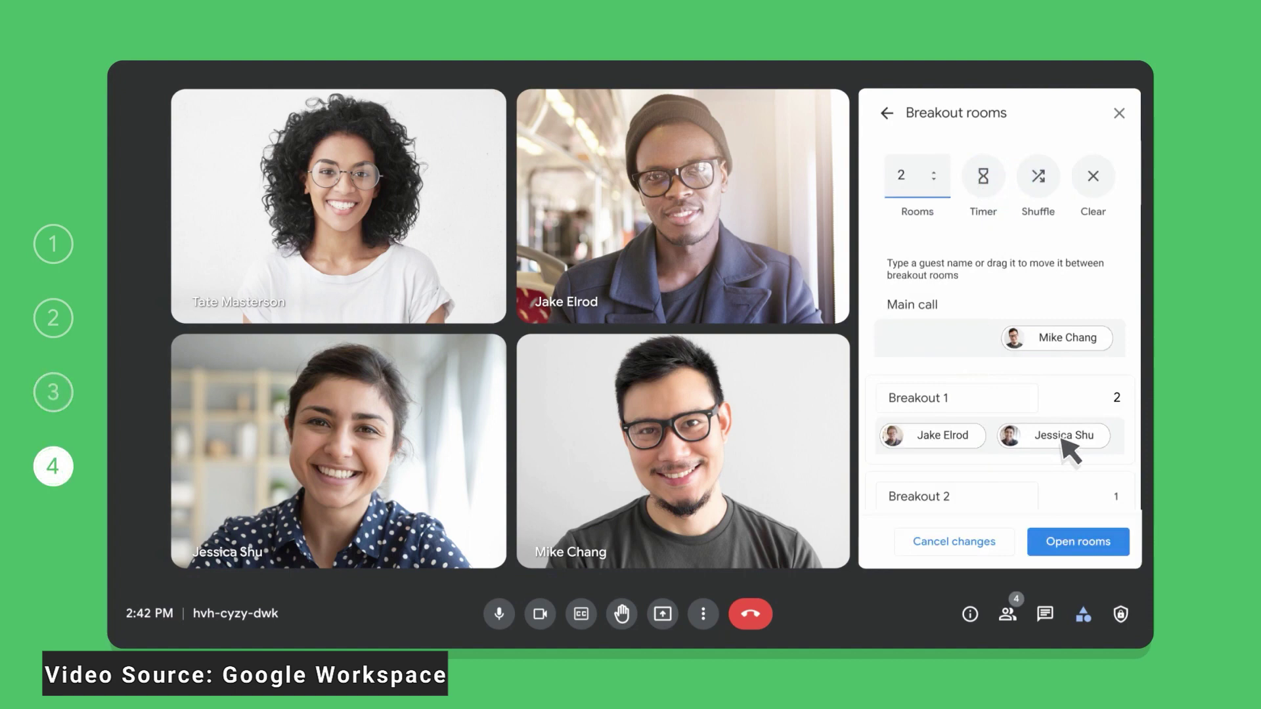
pyautogui.scroll(-1, 1061, 440)
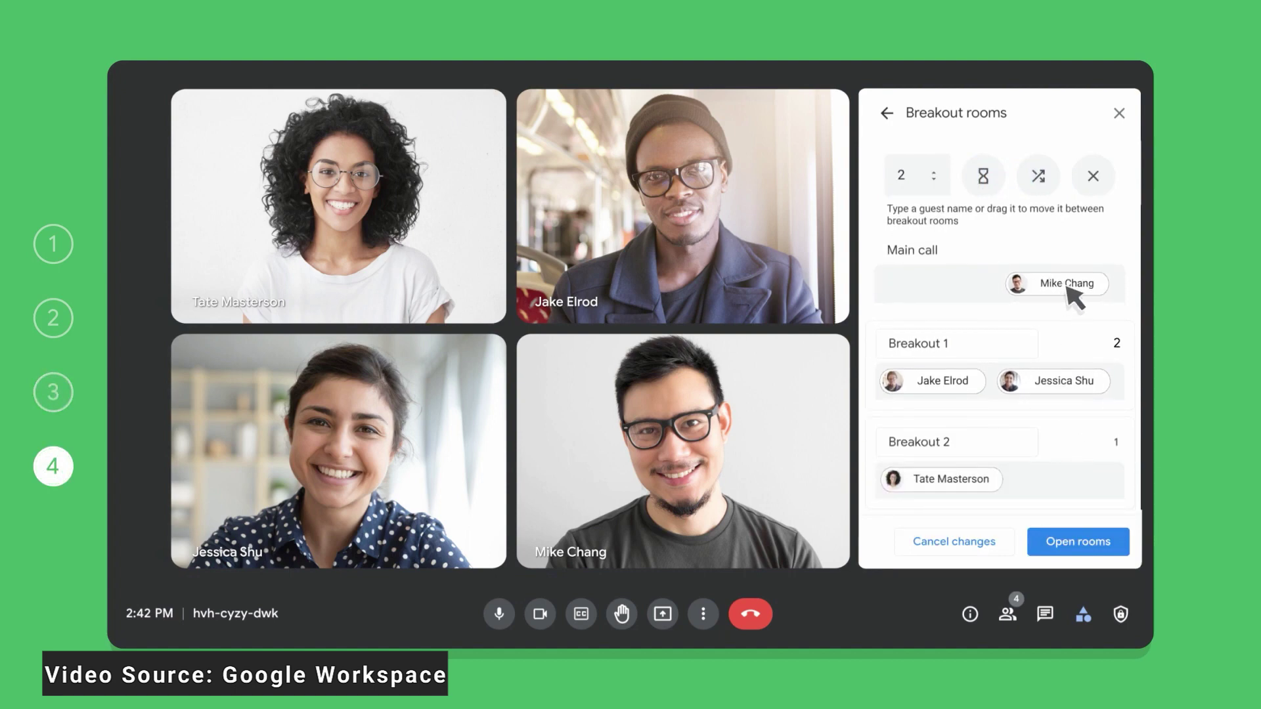
pyautogui.moveTo(1067, 287); pyautogui.dragTo(1071, 473)
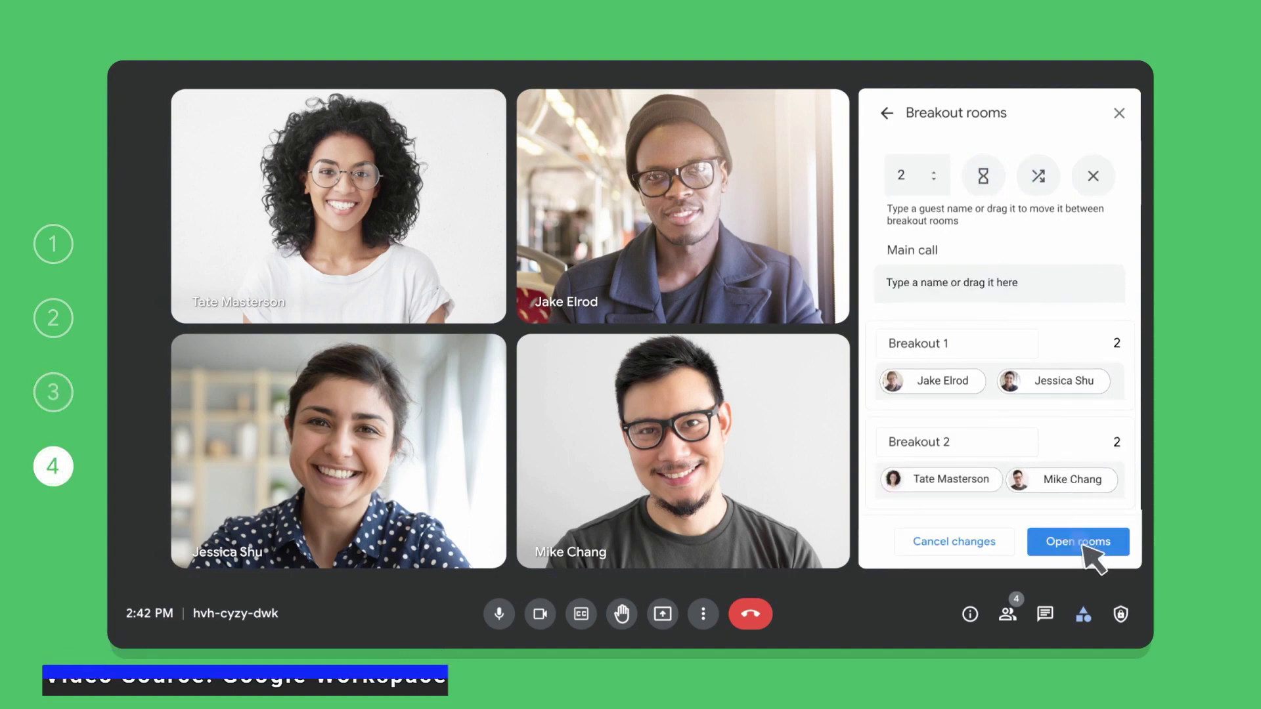